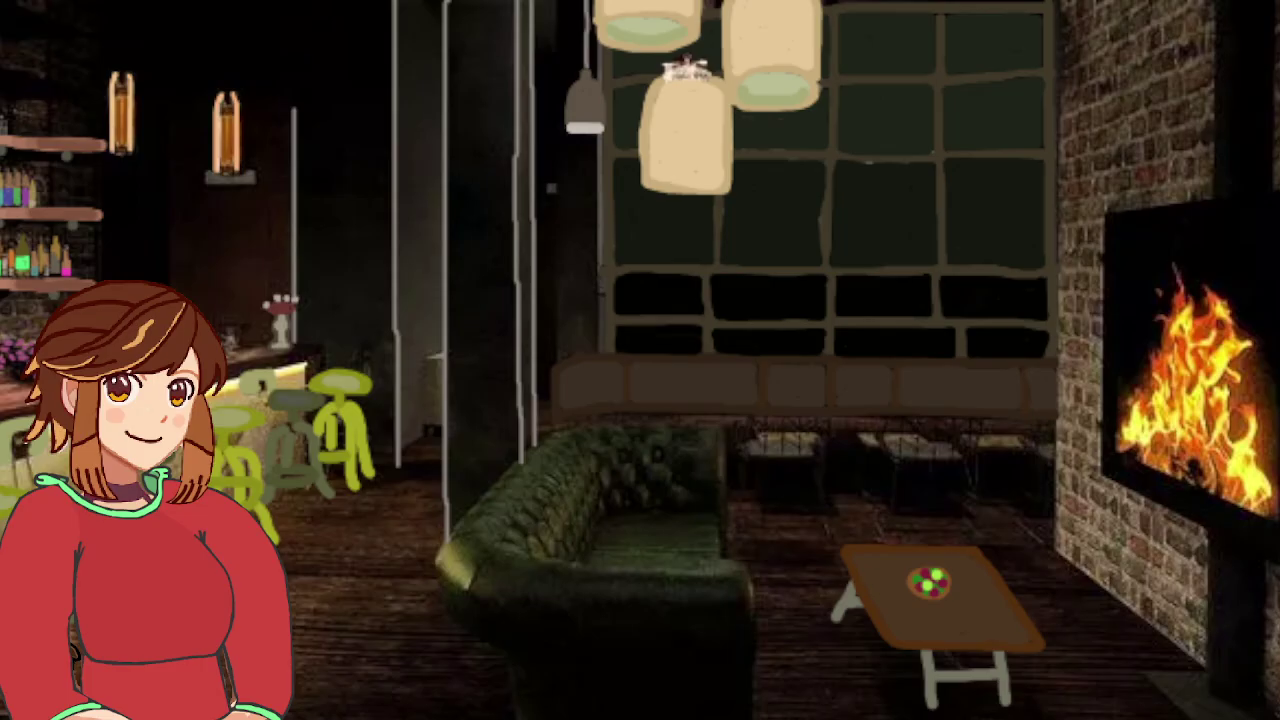
Step: Hide the Dining Area source, clear the source selection, and switch to MediBang Paint Pro
click(812, 496)
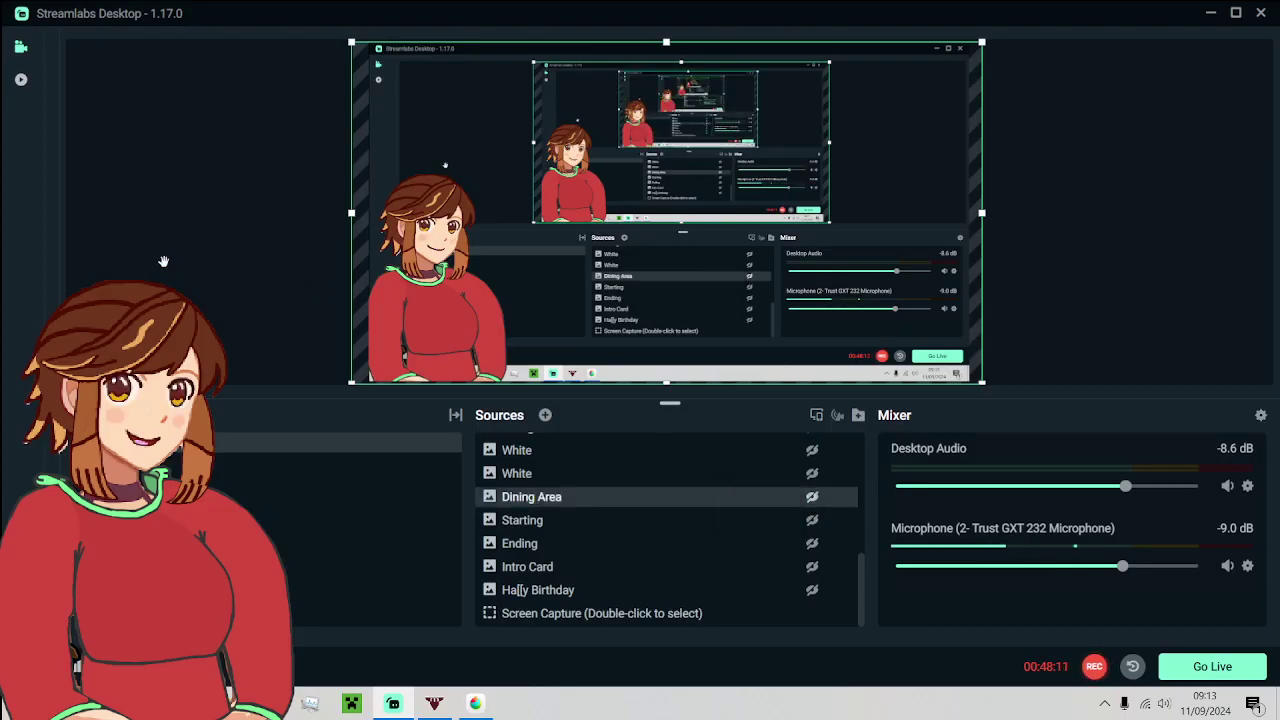
click(97, 270)
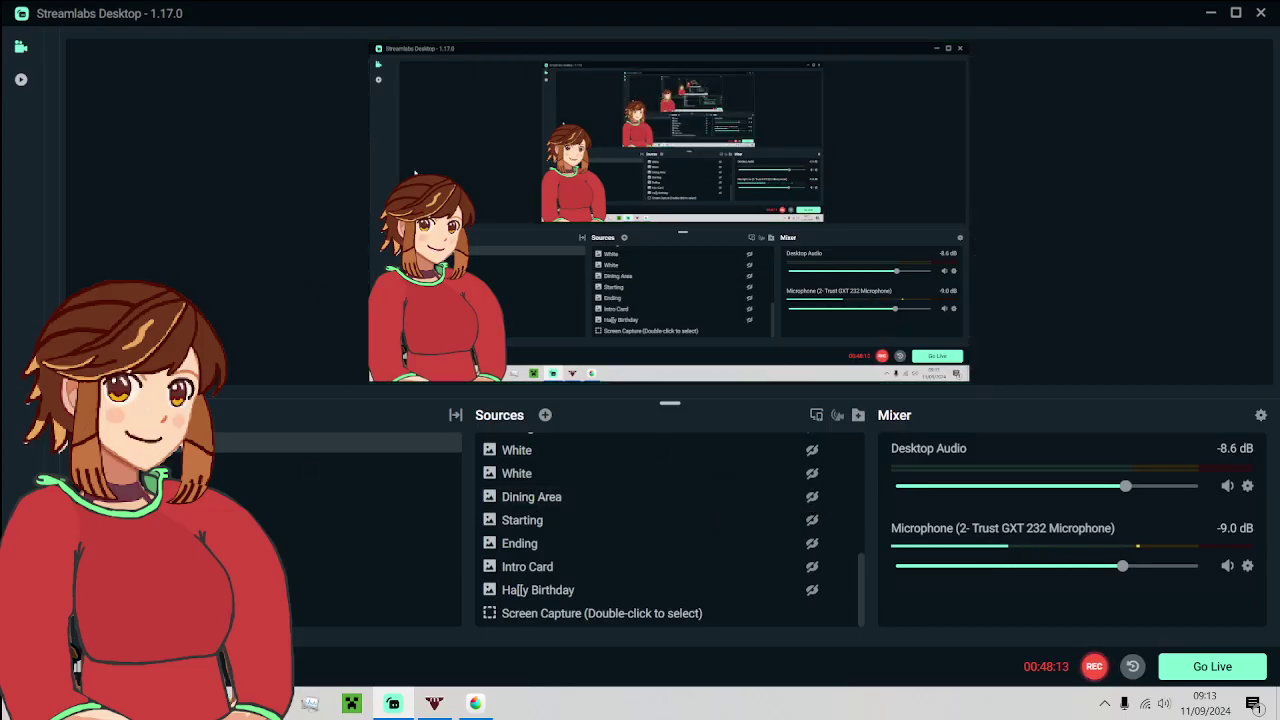
click(475, 703)
scroll(577, 420, down, 2)
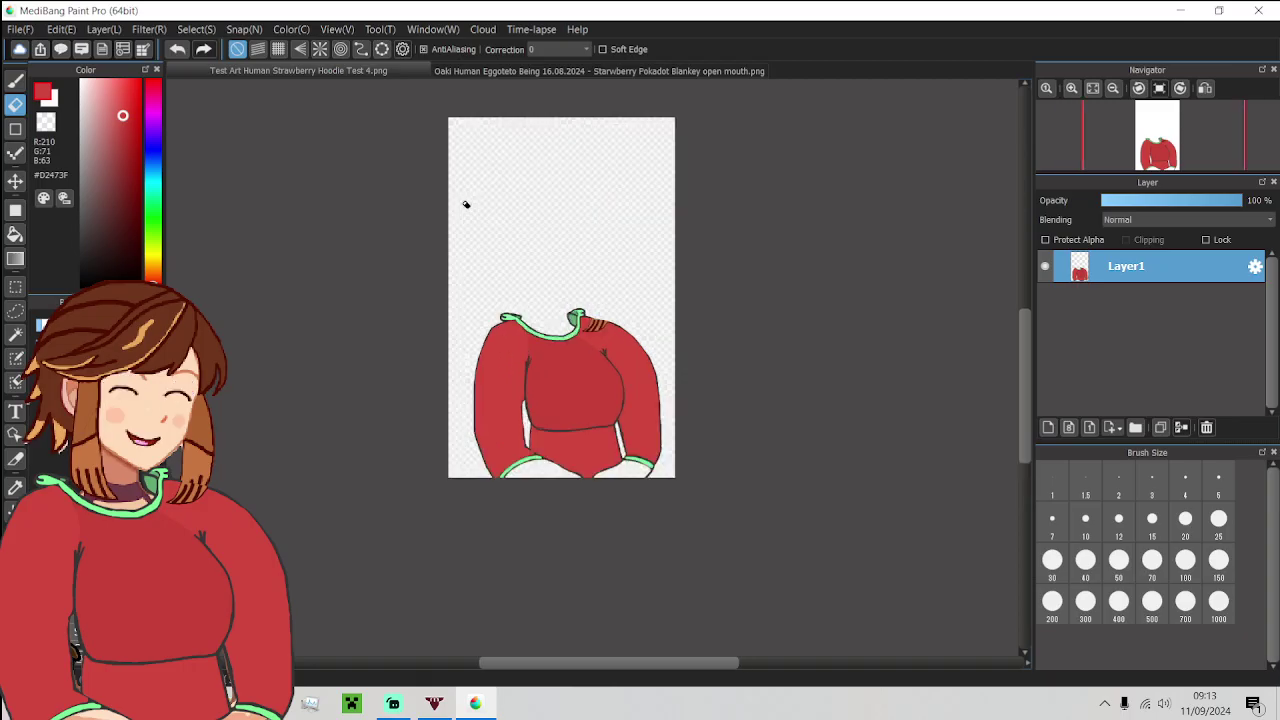
scroll(534, 226, down, 1)
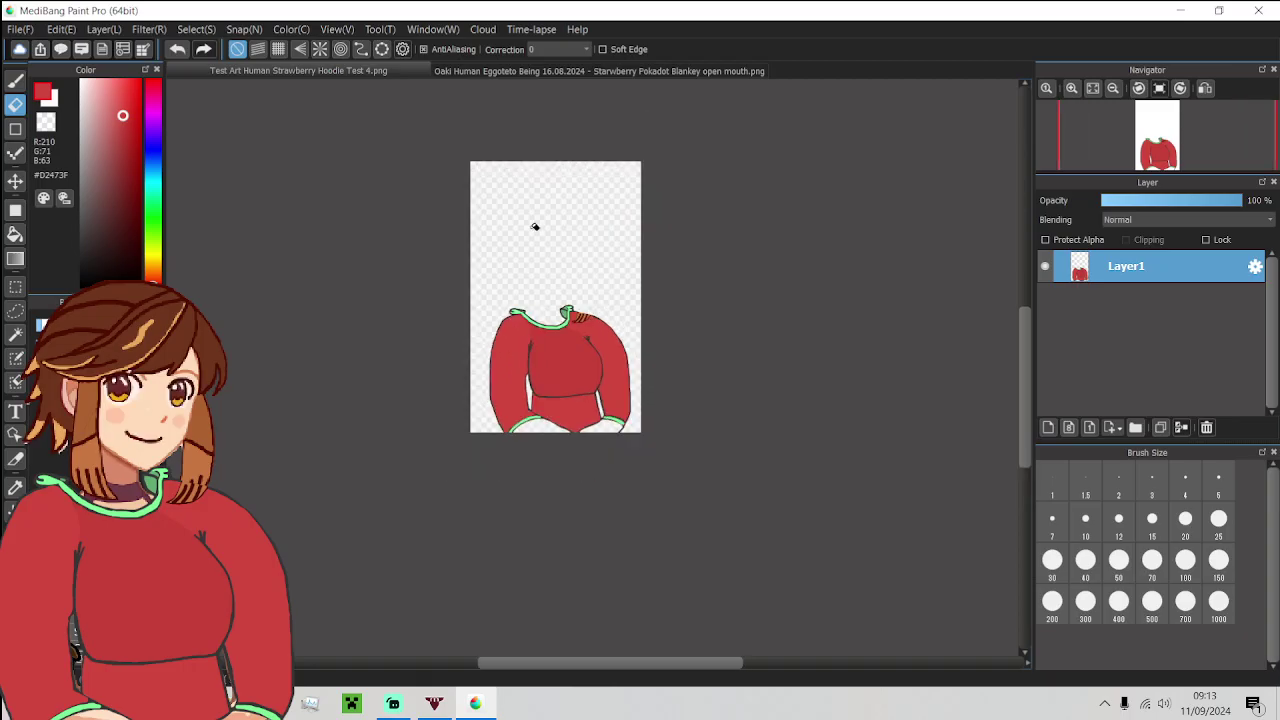
scroll(531, 208, up, 2)
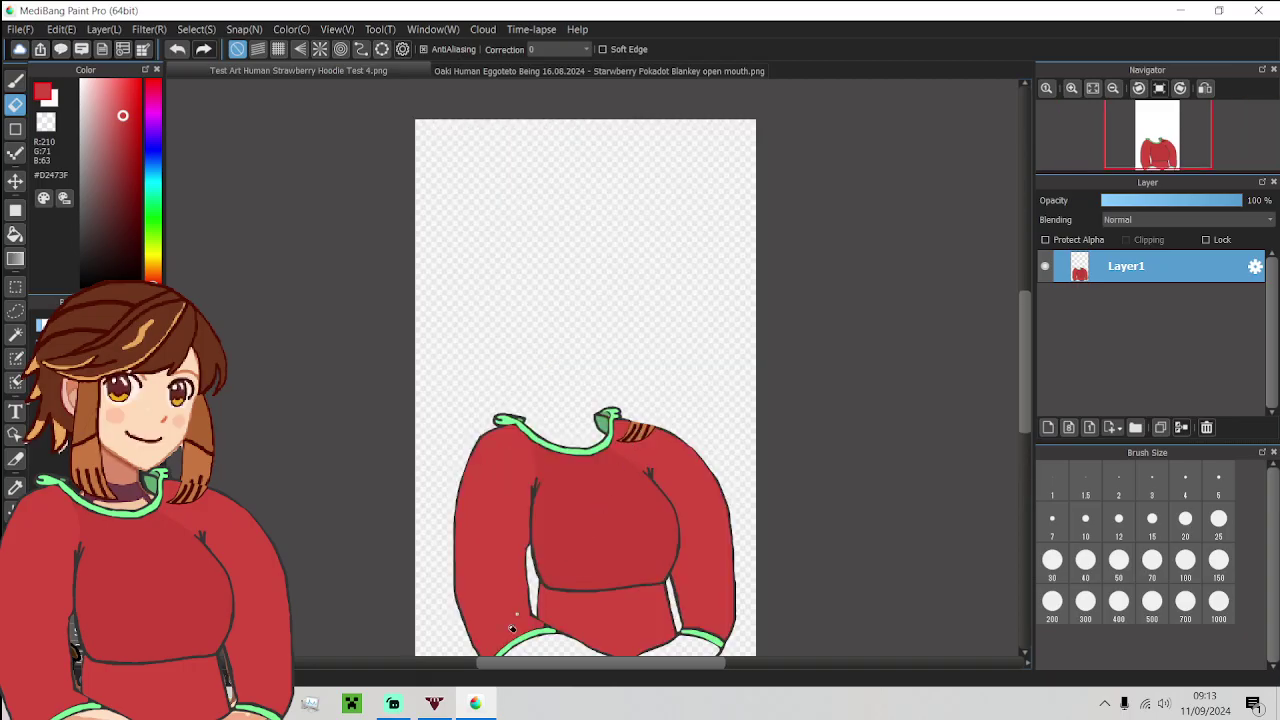
click(393, 703)
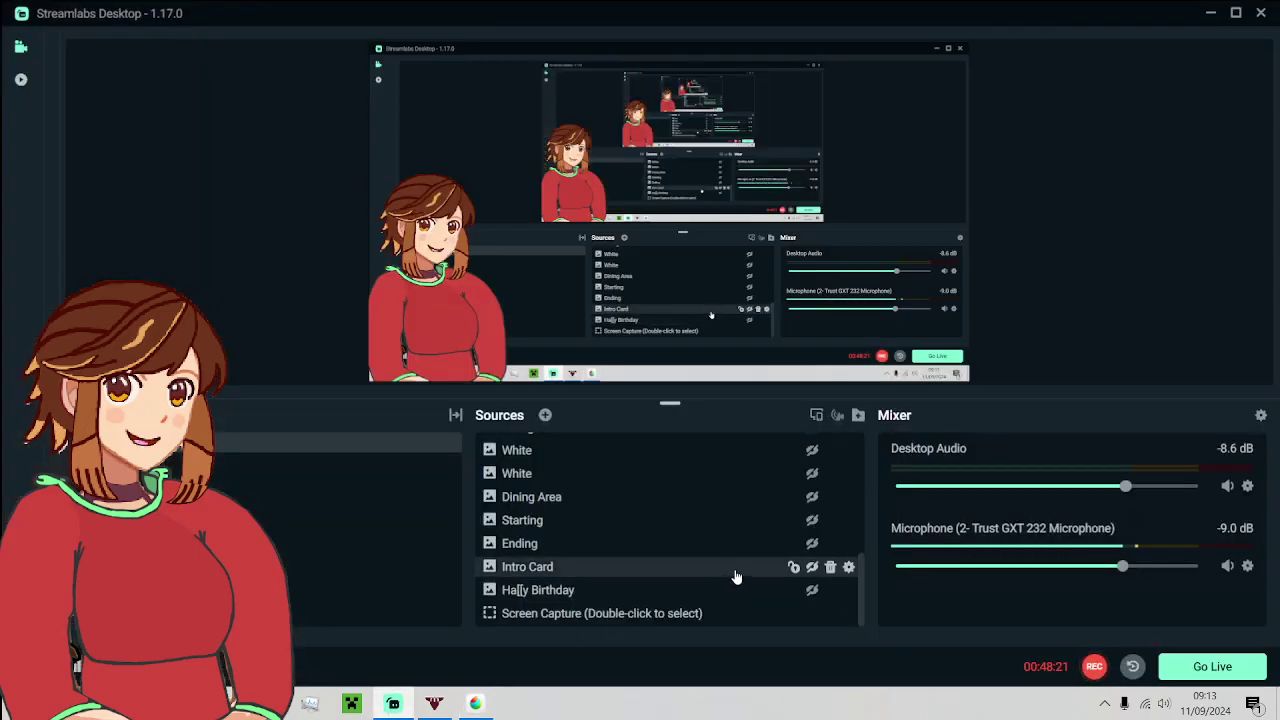
click(475, 703)
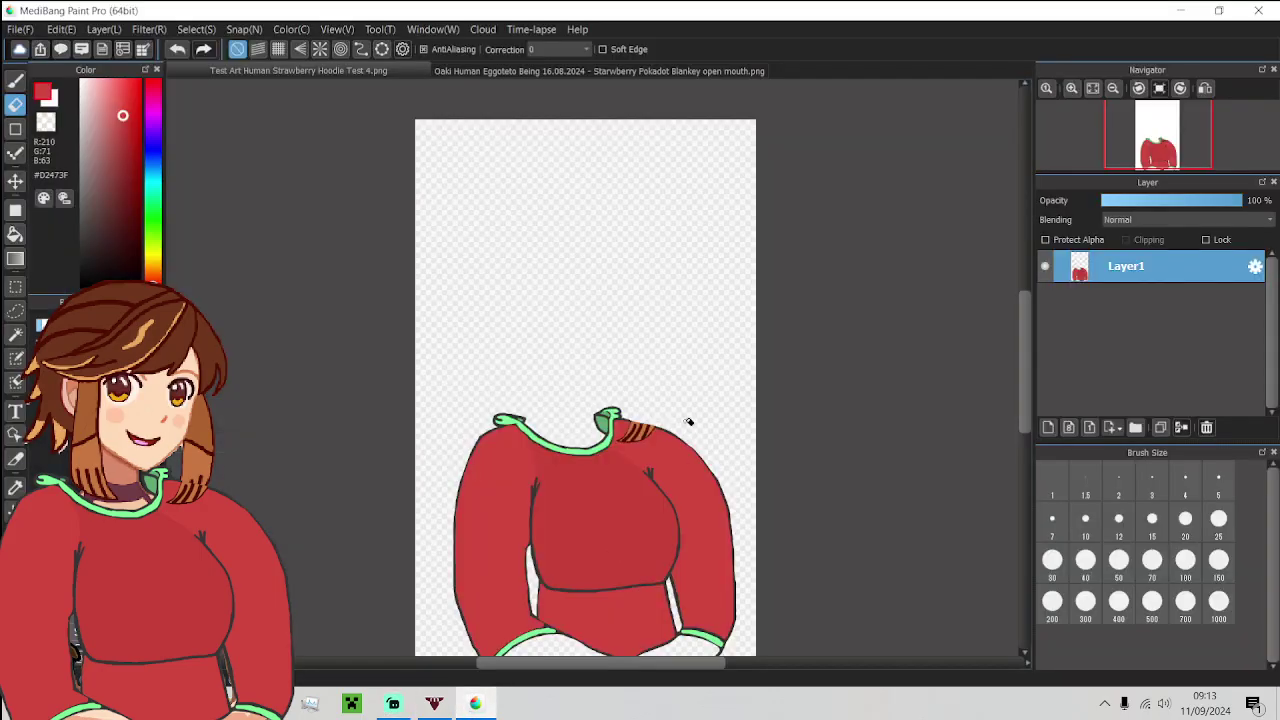
Step: Sample the dark outline colour #363636 from the artwork and draw brush outlines for a V-shaped collar band with rounded ends
scroll(592, 479, up, 1)
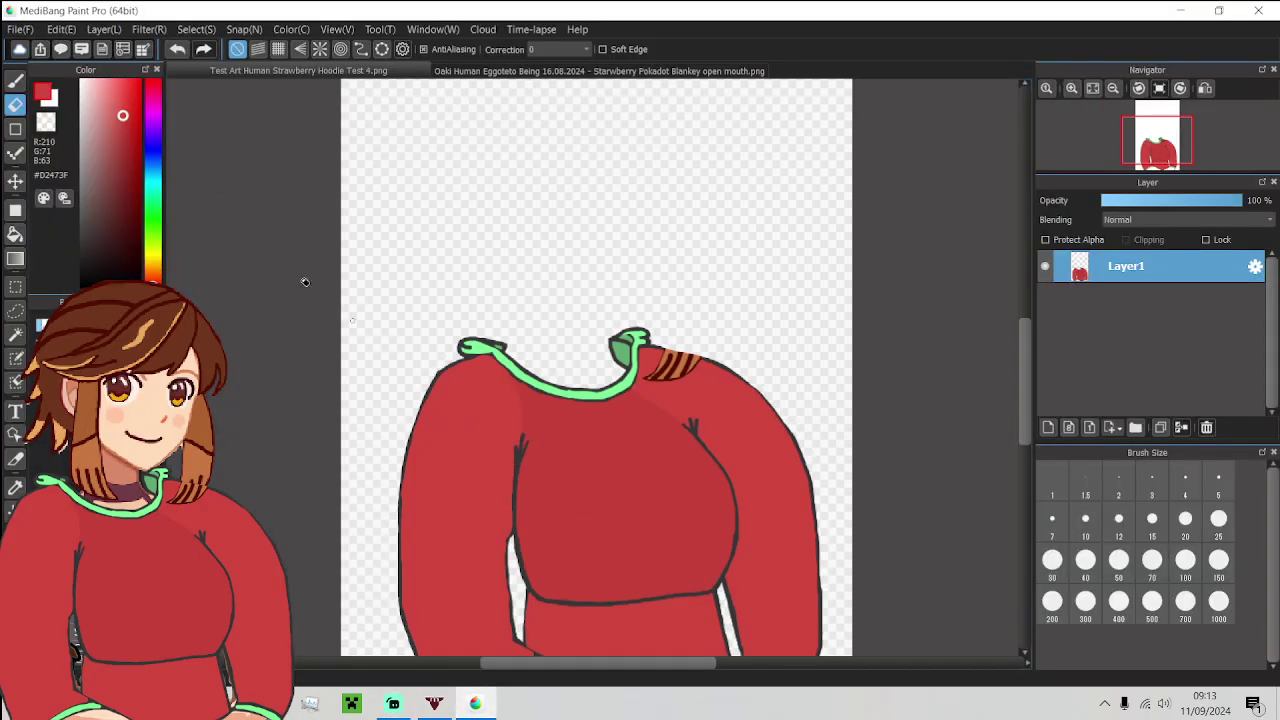
key(b)
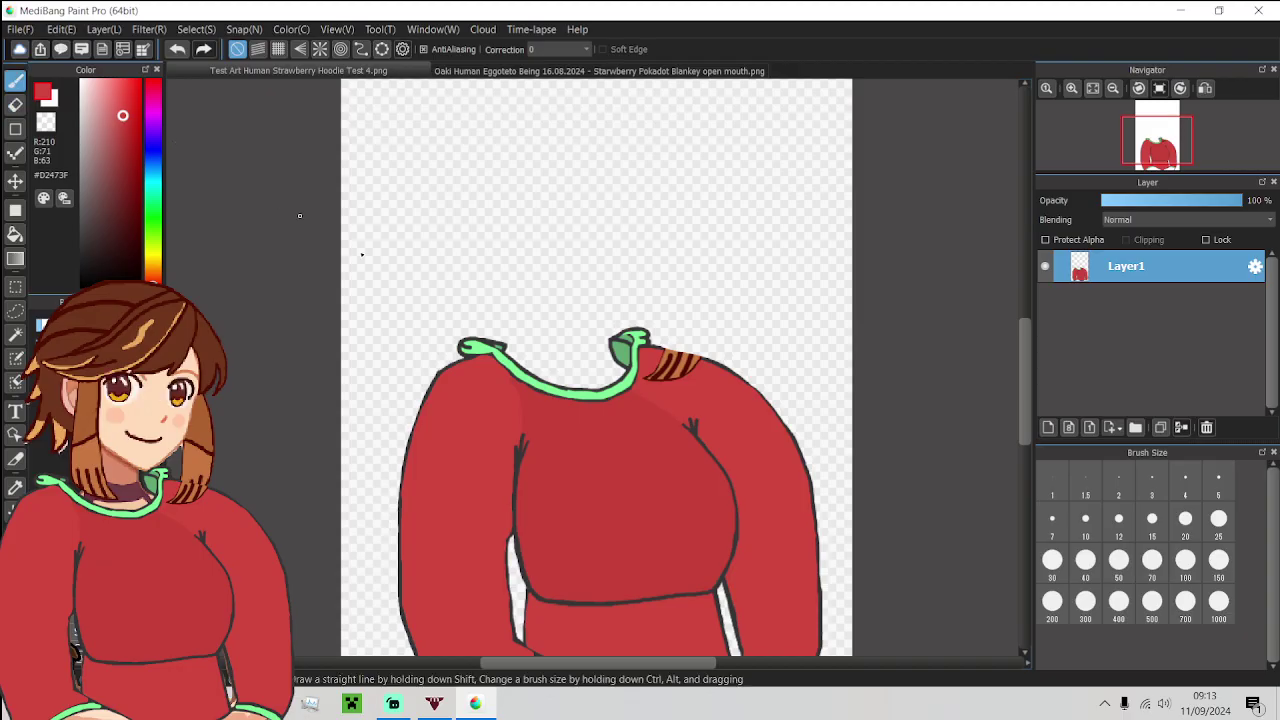
alt+click(460, 365)
scroll(458, 346, up, 4)
alt+click(455, 355)
scroll(453, 353, down, 3)
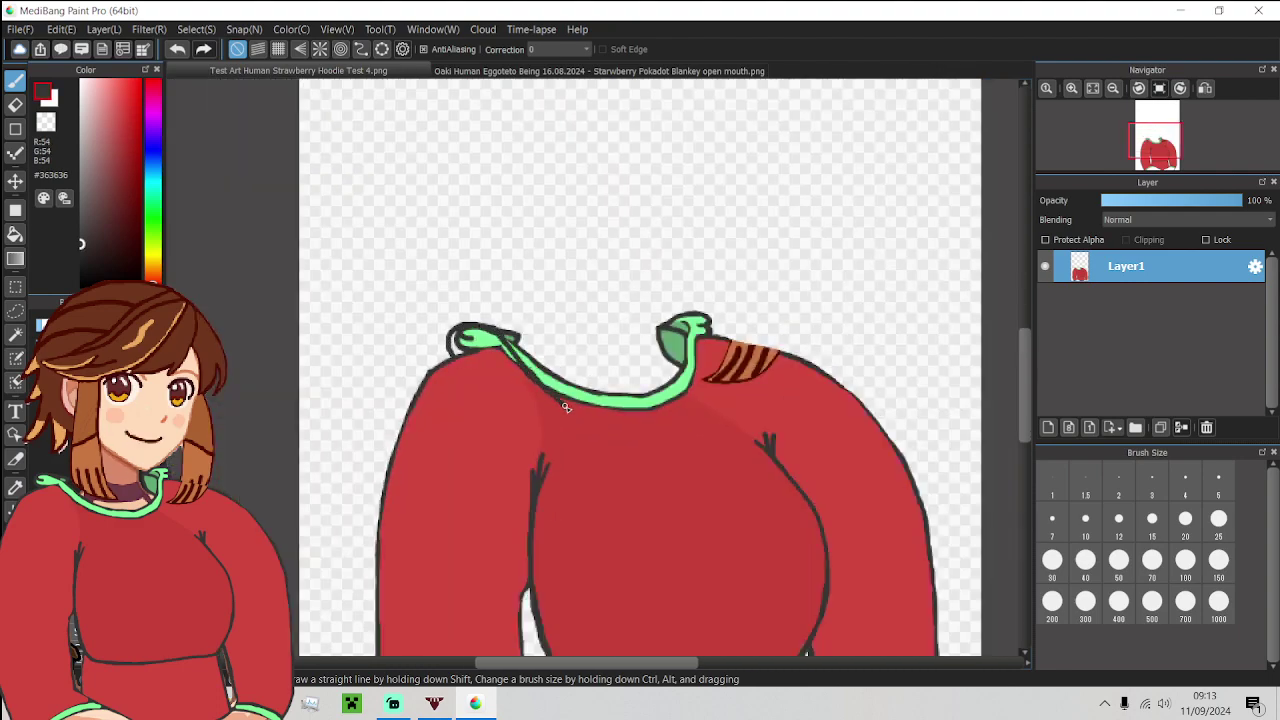
drag(608, 428, 641, 436)
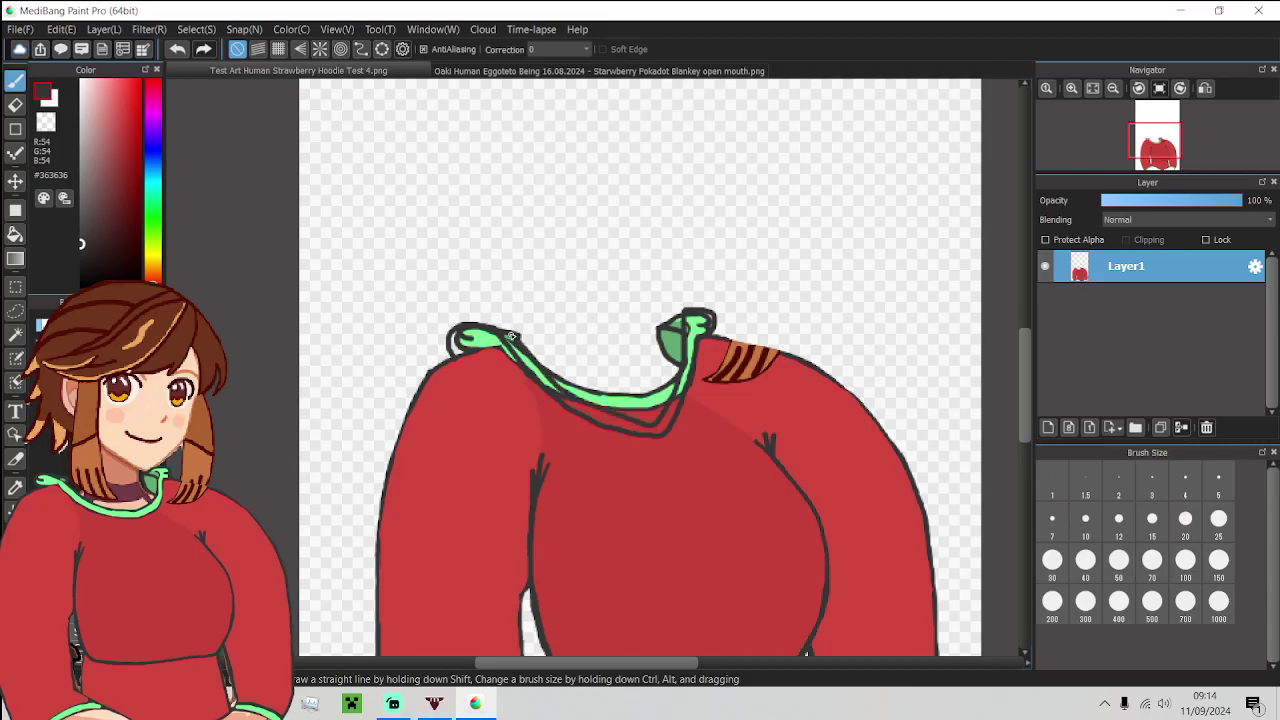
Step: Enlarge the eraser and erase the old collar's outline, green trim and shaded inner fold above the new V-shaped neckline
scroll(506, 333, up, 5)
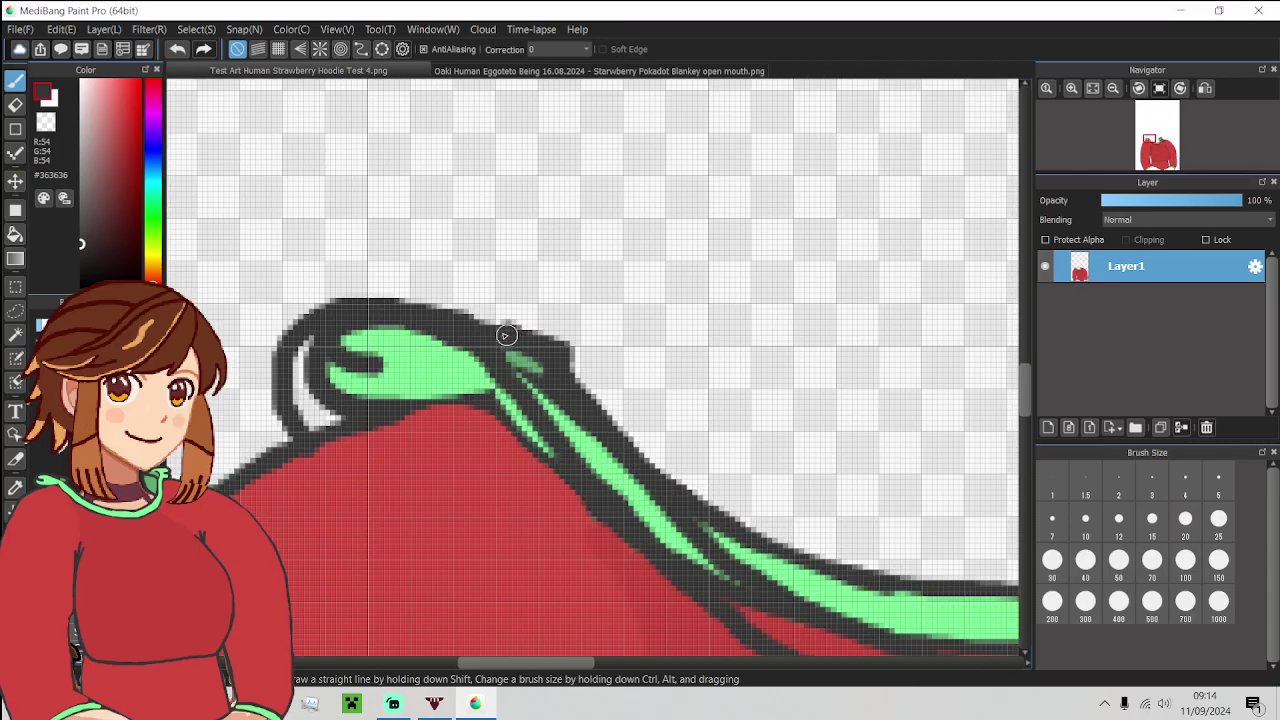
scroll(470, 330, down, 5)
scroll(249, 247, up, 3)
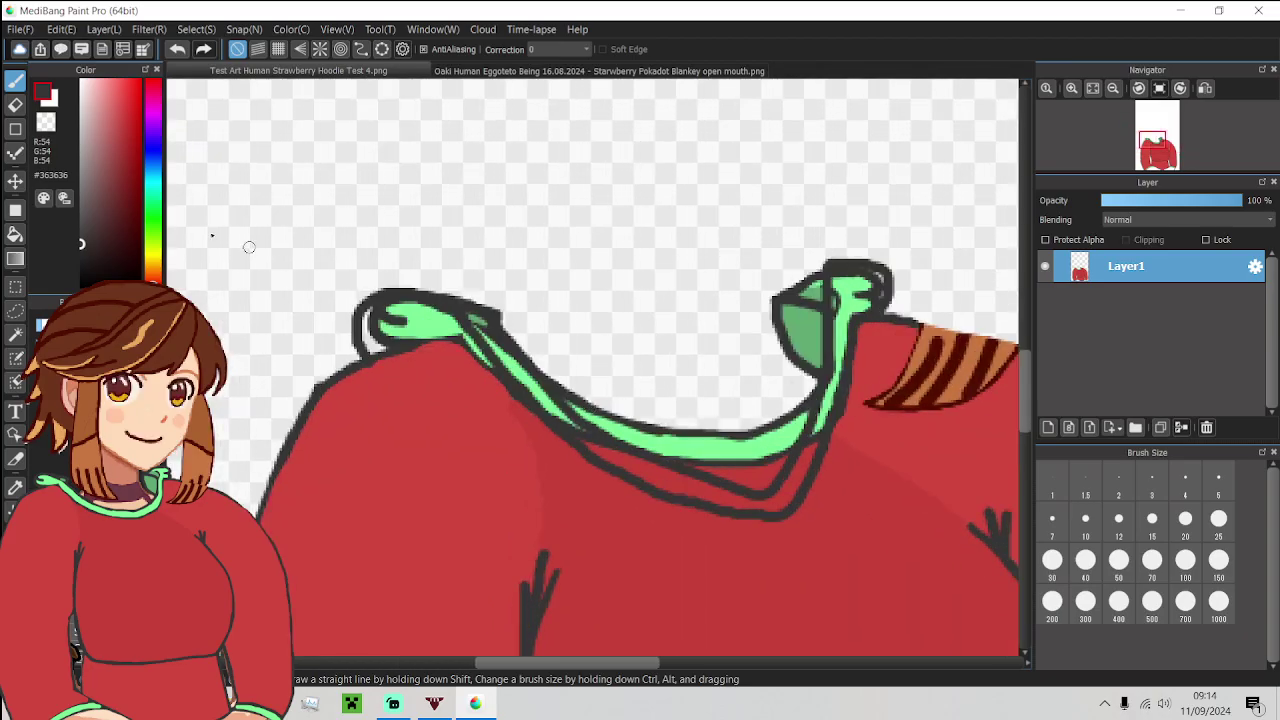
key(e)
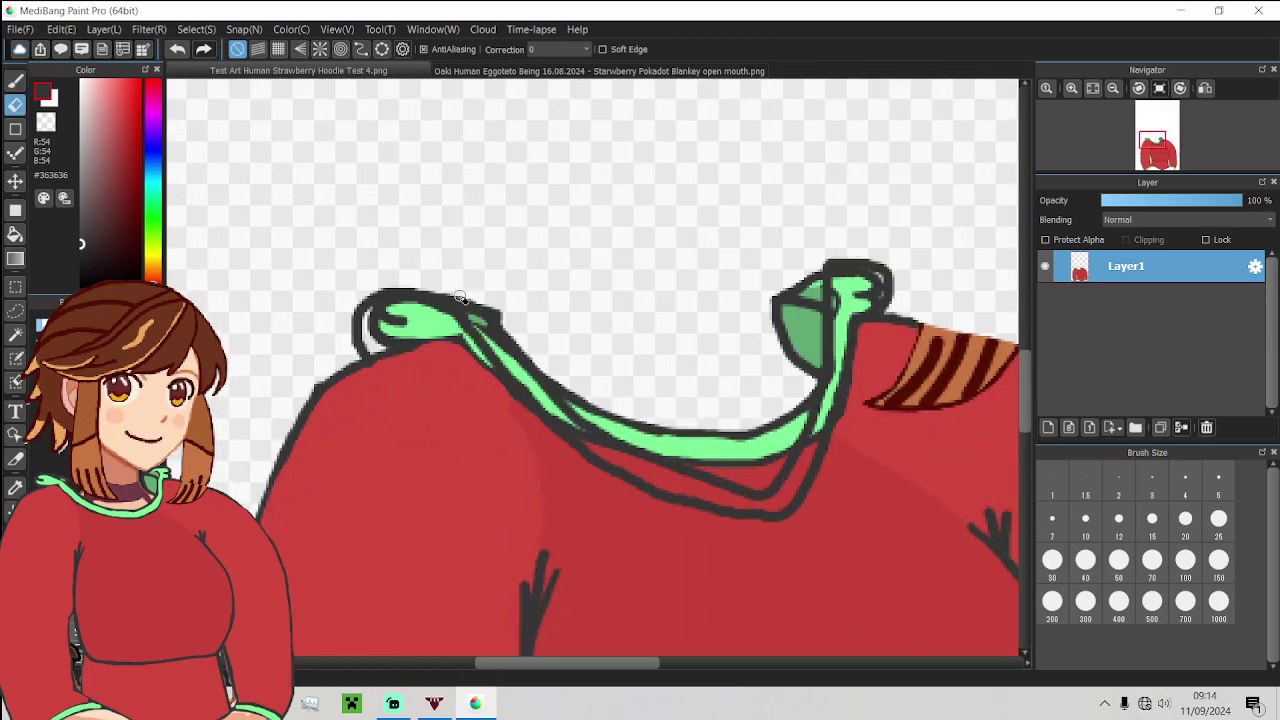
key(bracketright)
key(bracketleft)
key(bracketright)
key(bracketright)
mouse_move(476, 283)
mouse_down()
mouse_move(544, 361)
mouse_move(593, 393)
mouse_move(692, 420)
mouse_up()
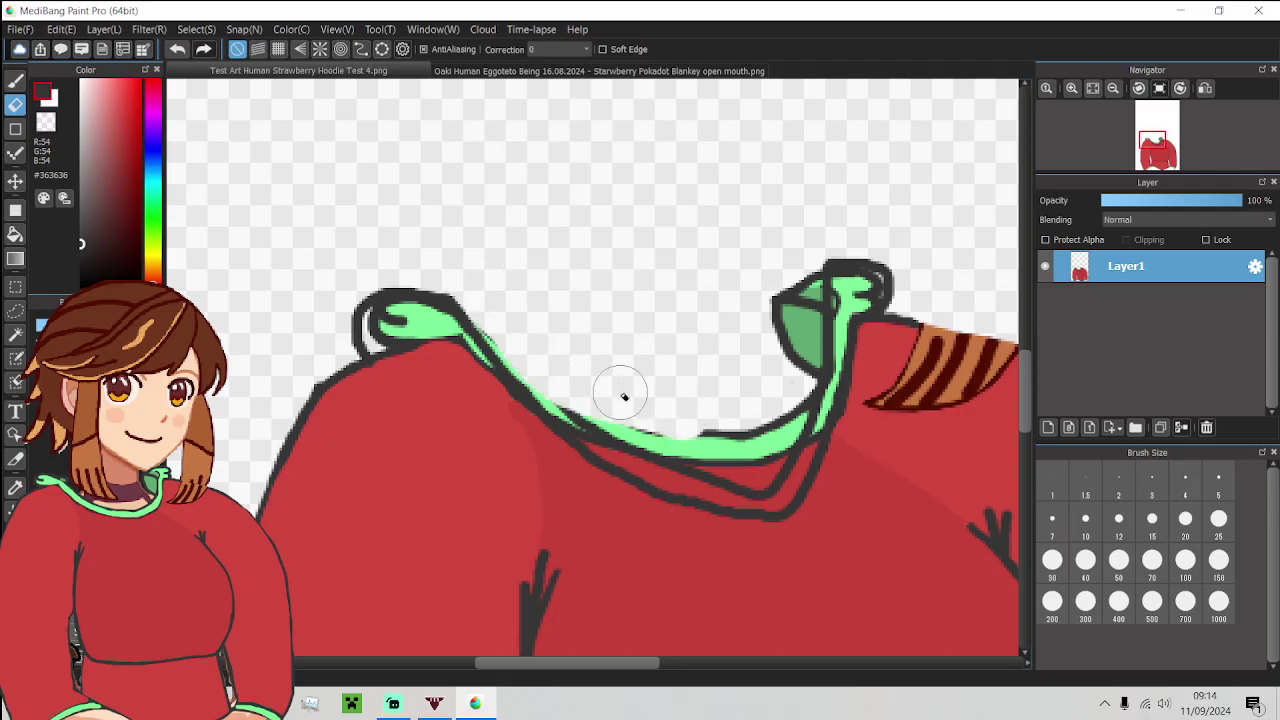
mouse_move(624, 397)
mouse_down()
mouse_move(606, 394)
mouse_move(722, 457)
mouse_move(763, 460)
mouse_move(793, 383)
mouse_move(797, 260)
mouse_up()
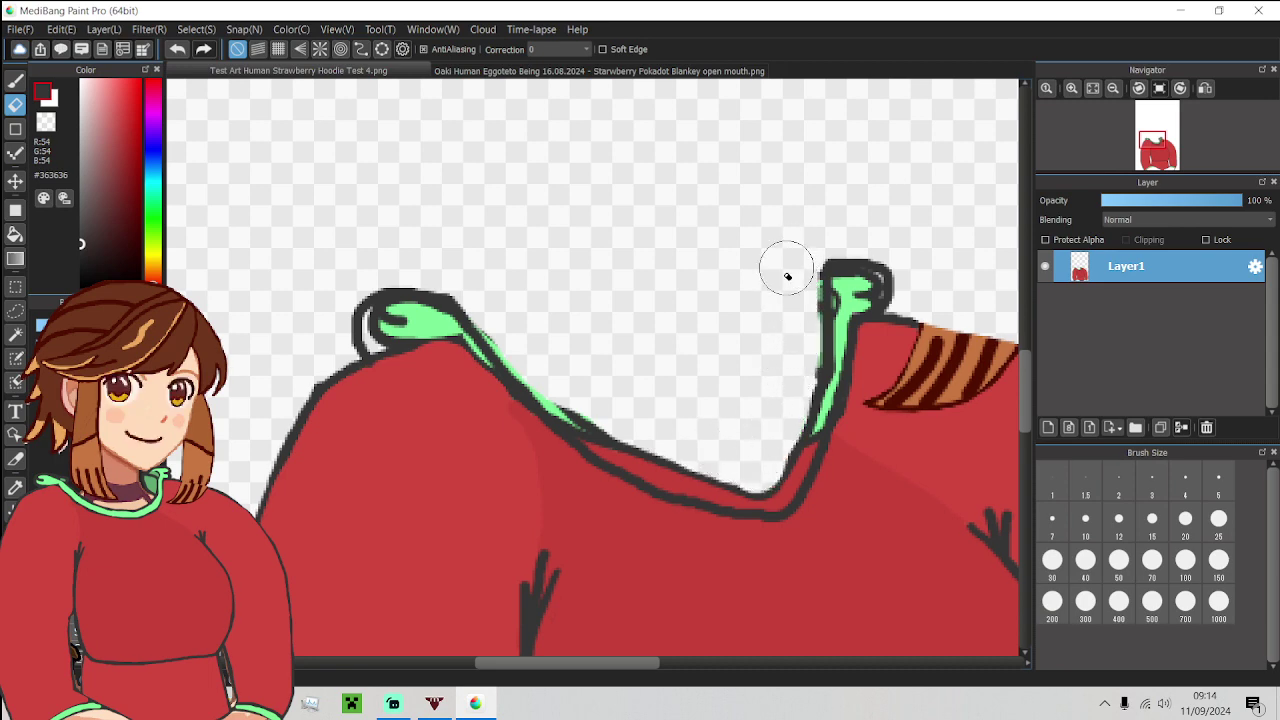
Step: Sample the muted green #548860 from the collar edge and brush a short stroke inside the band's left slope
scroll(820, 316, up, 5)
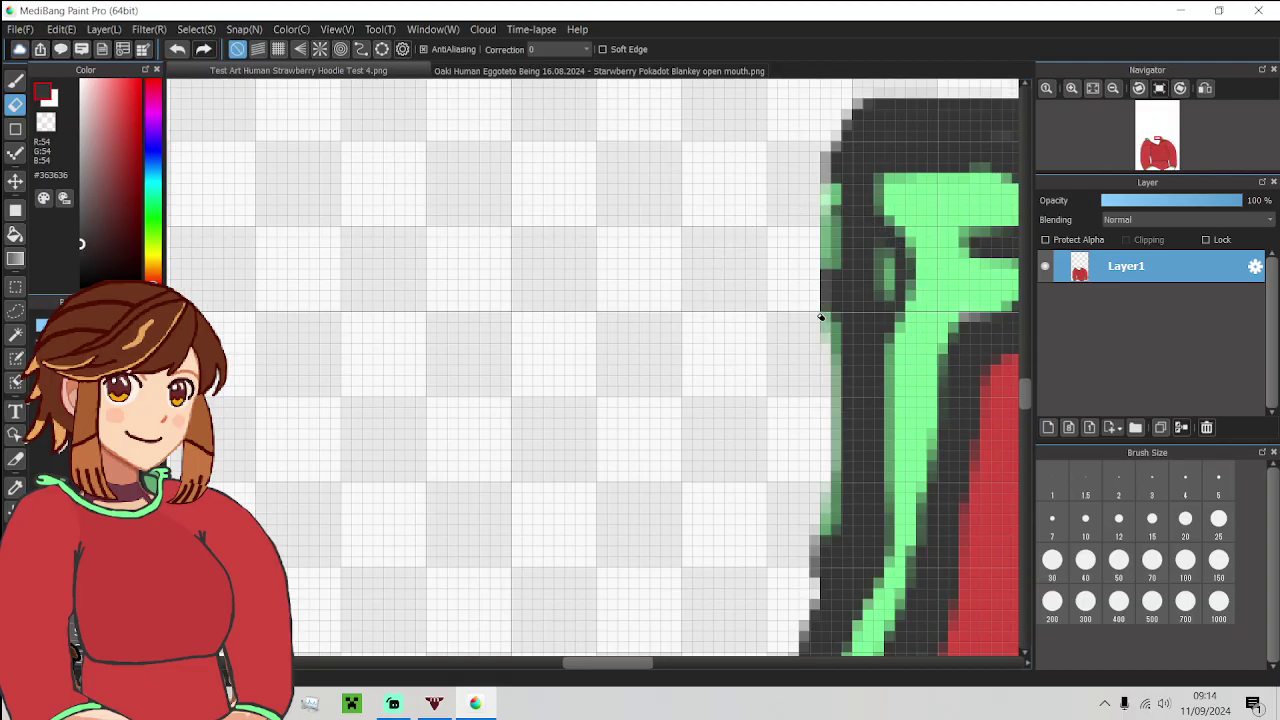
alt+click(825, 320)
scroll(822, 318, down, 5)
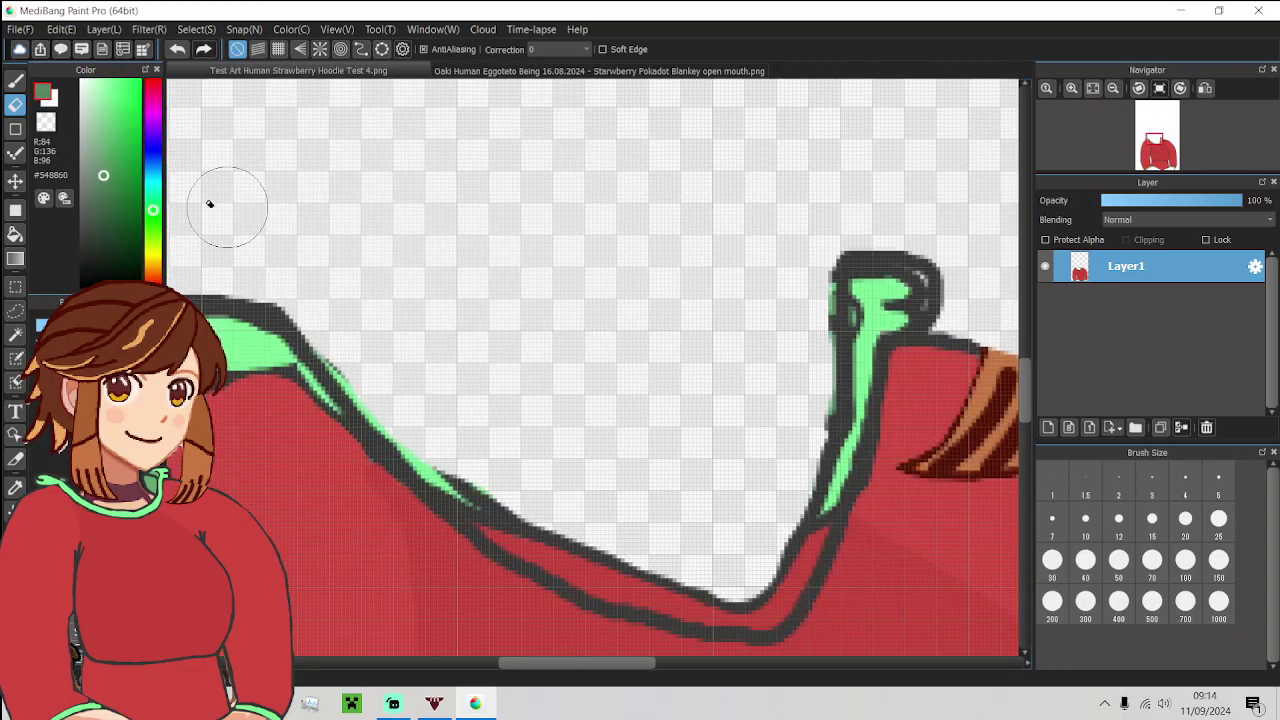
key(b)
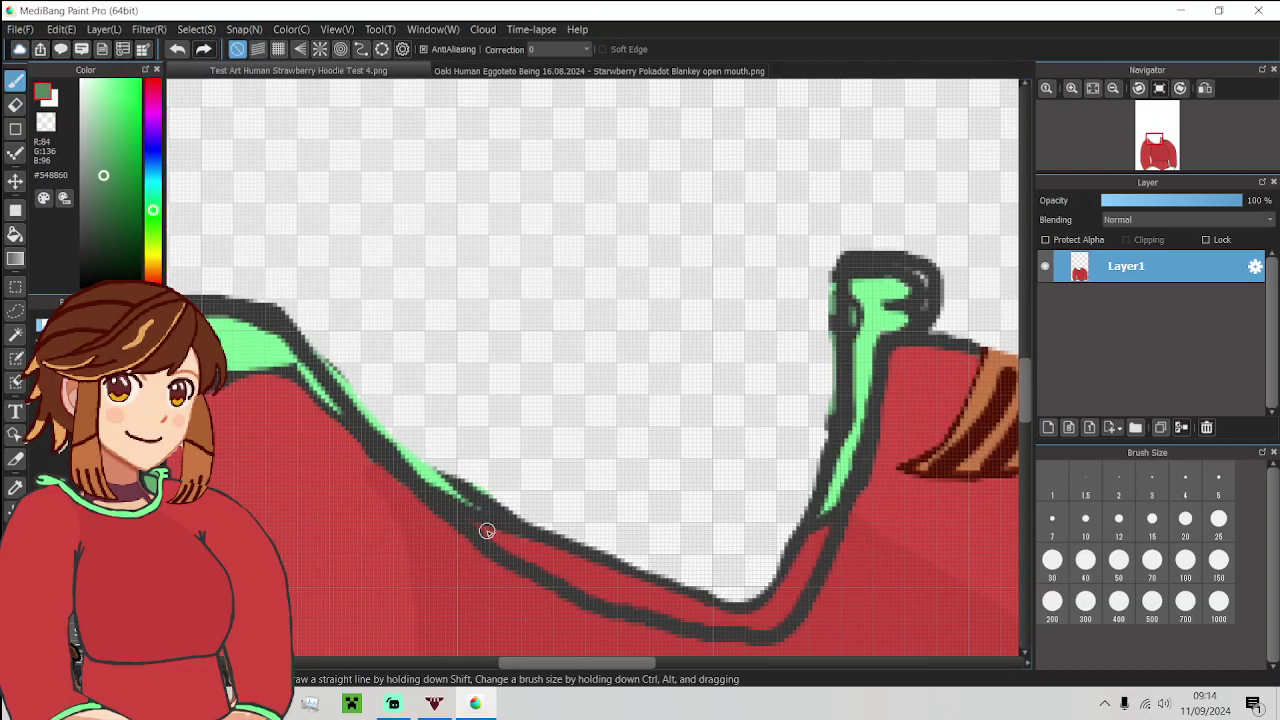
drag(486, 528, 527, 552)
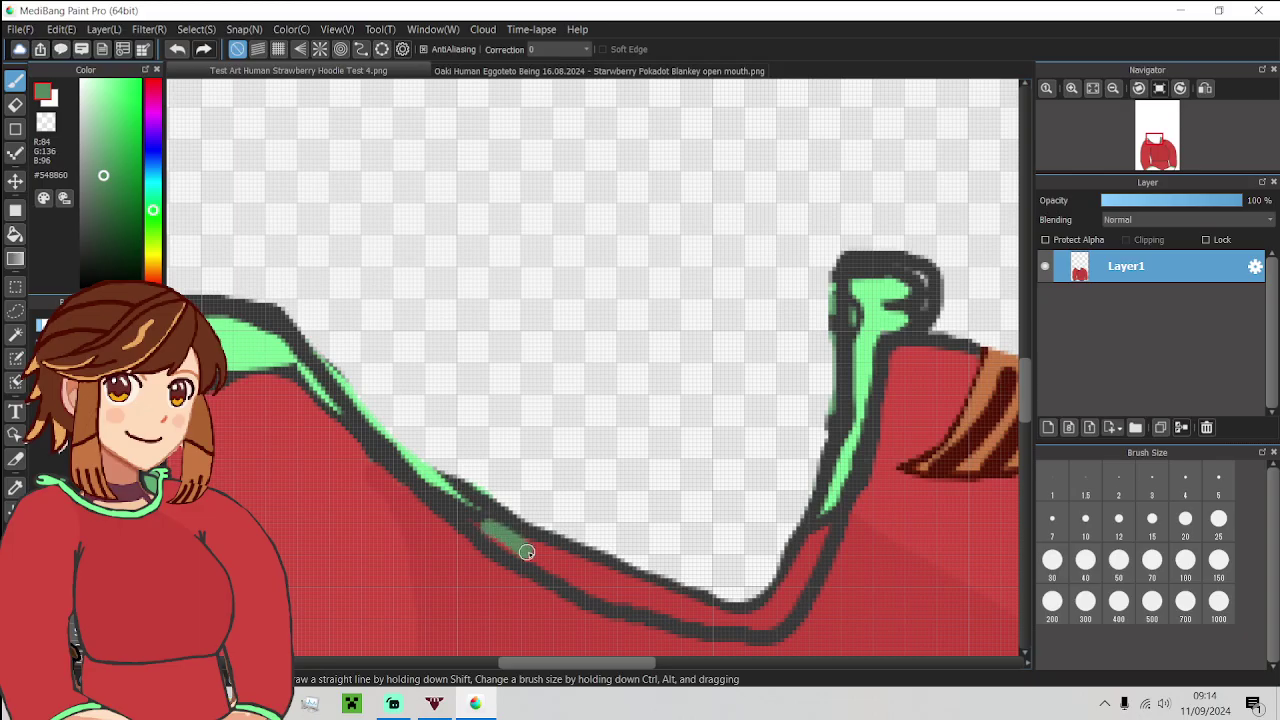
Step: Sample the dark outline colour #373A38 and redraw the upper outline along the collar's left slope
alt+click(491, 514)
drag(433, 464, 303, 334)
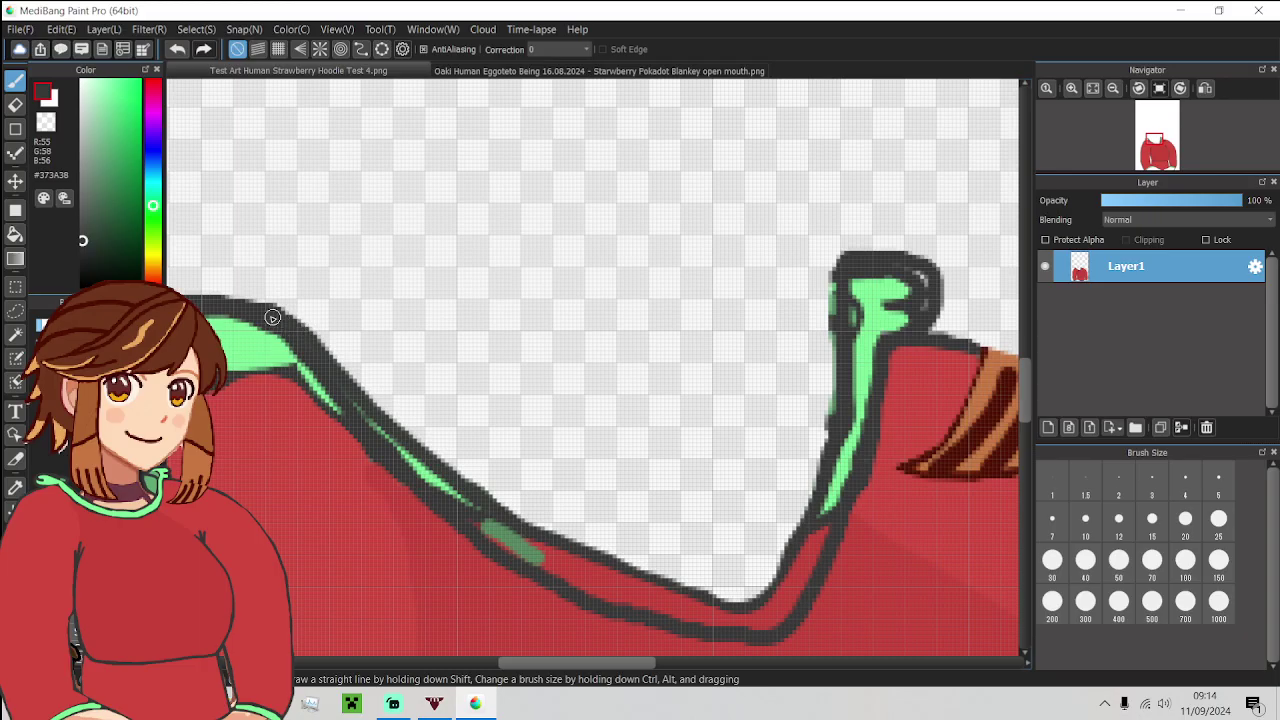
scroll(273, 317, down, 5)
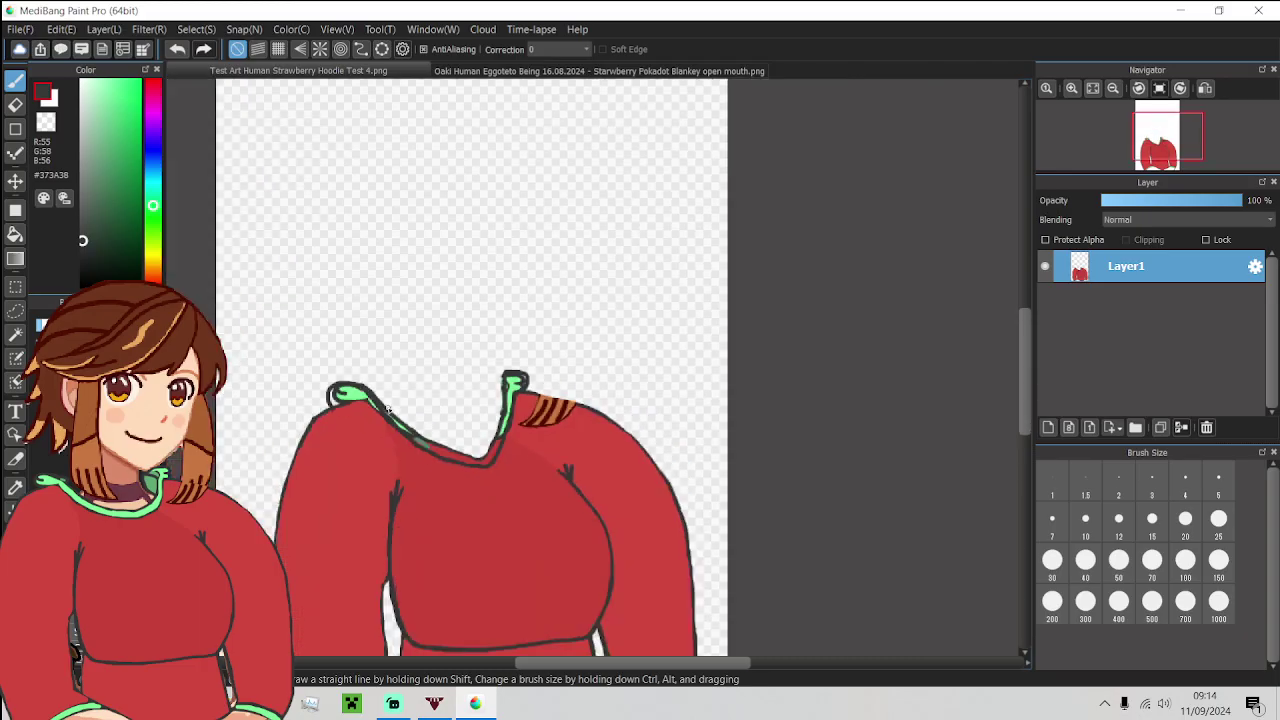
Step: Sample the light green #7BF498, set the brush size to 7, and fill the collar's left rounded end and upper left slope
scroll(388, 410, up, 3)
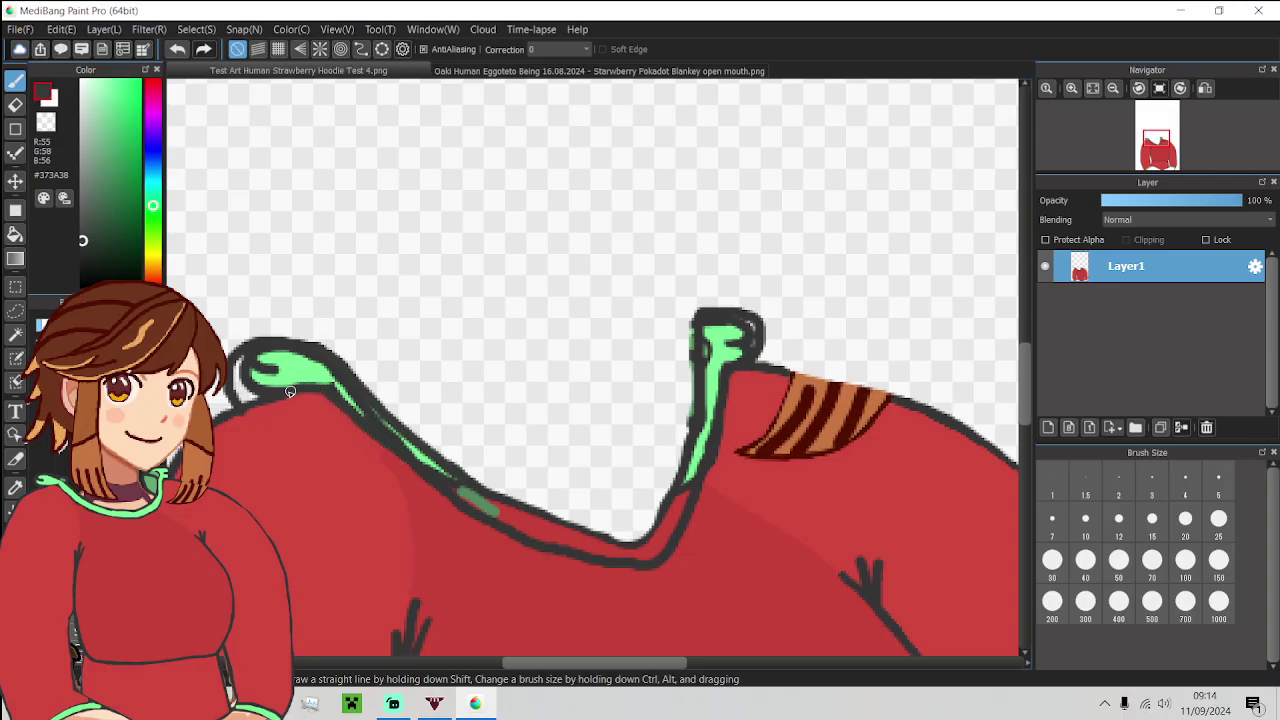
scroll(271, 392, up, 2)
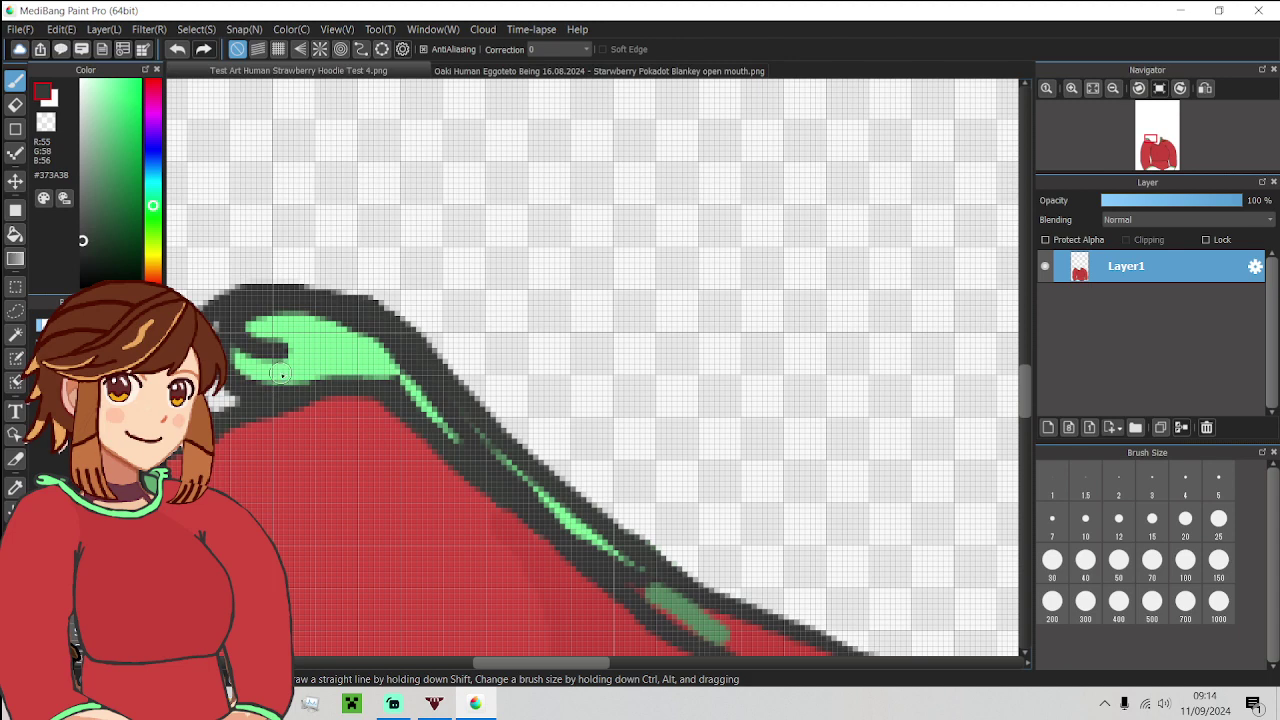
alt+click(281, 374)
click(1052, 520)
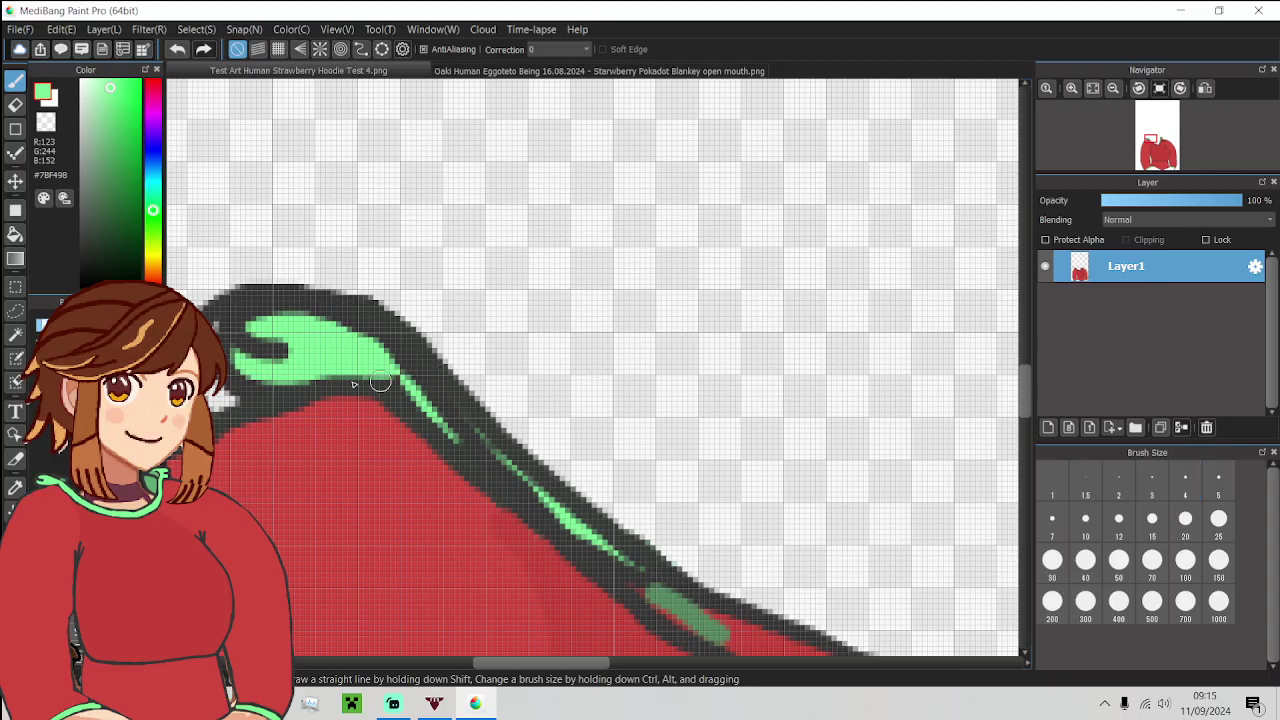
drag(292, 375, 222, 402)
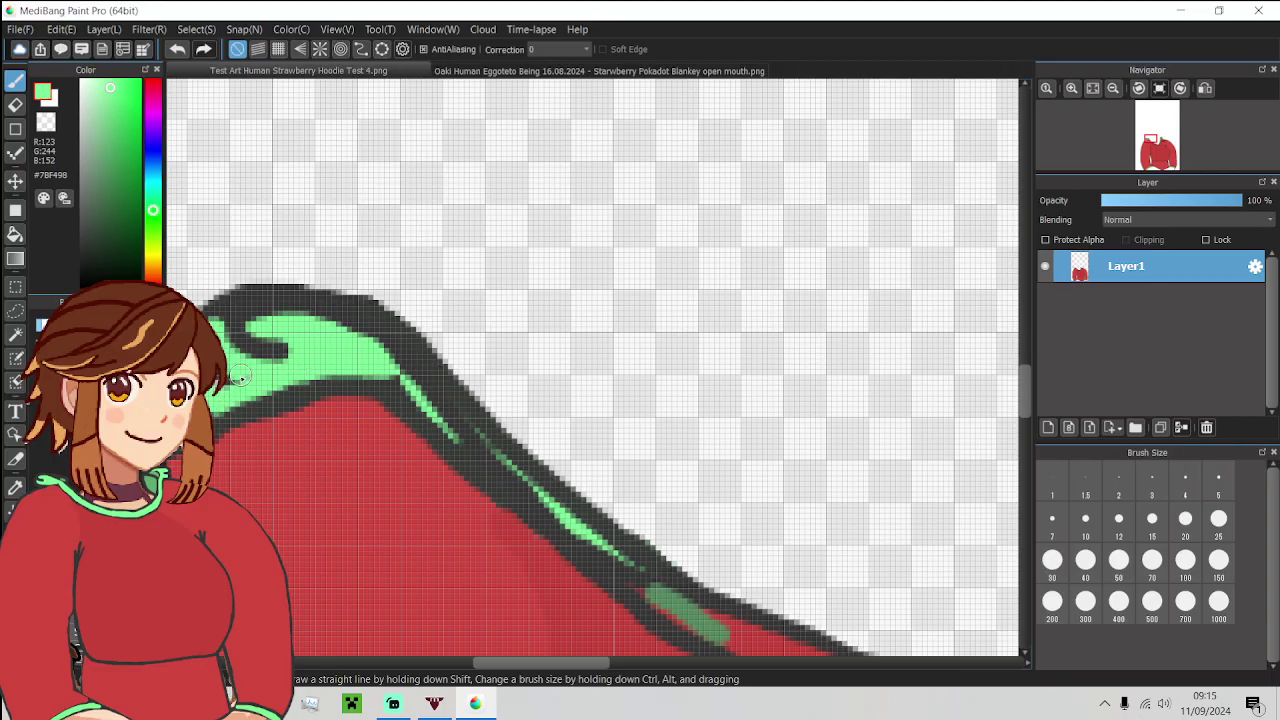
mouse_move(222, 330)
mouse_down()
mouse_move(312, 316)
mouse_move(343, 341)
mouse_move(237, 333)
mouse_move(298, 362)
mouse_move(247, 344)
mouse_move(319, 323)
mouse_move(367, 343)
mouse_move(323, 322)
mouse_move(337, 320)
mouse_move(369, 340)
mouse_move(421, 409)
mouse_move(641, 583)
mouse_move(600, 553)
mouse_up()
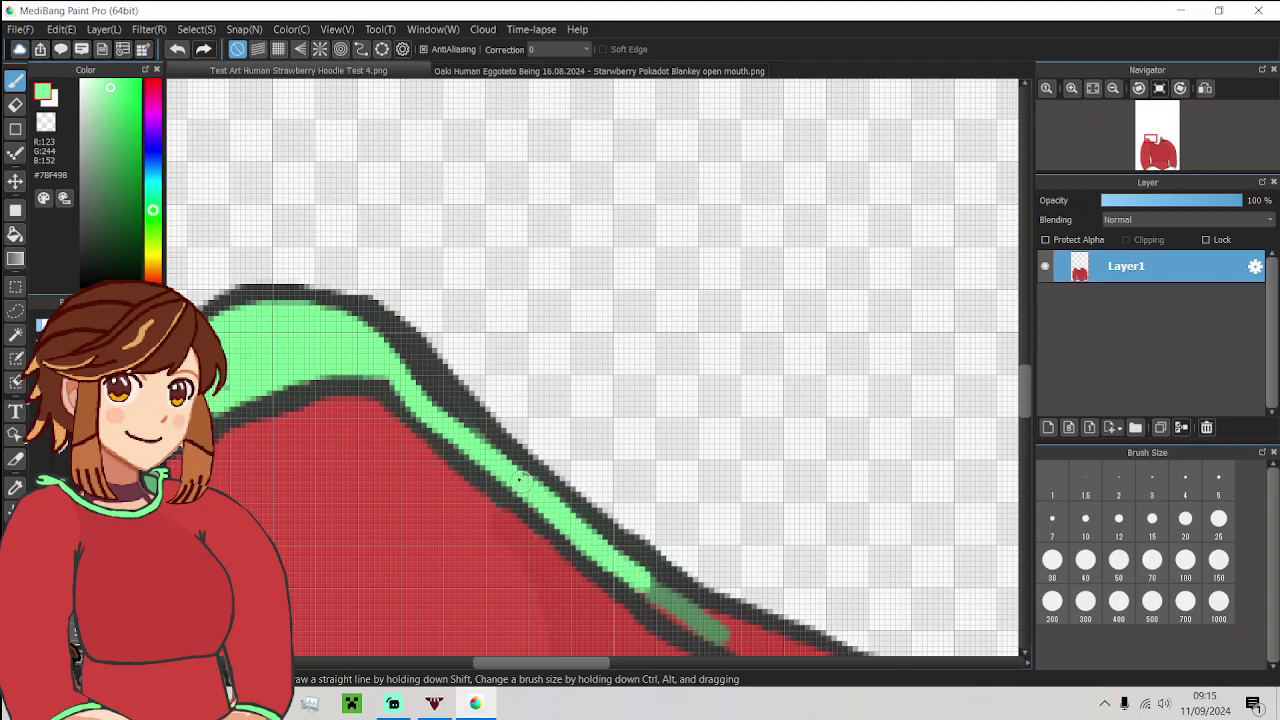
drag(519, 480, 414, 374)
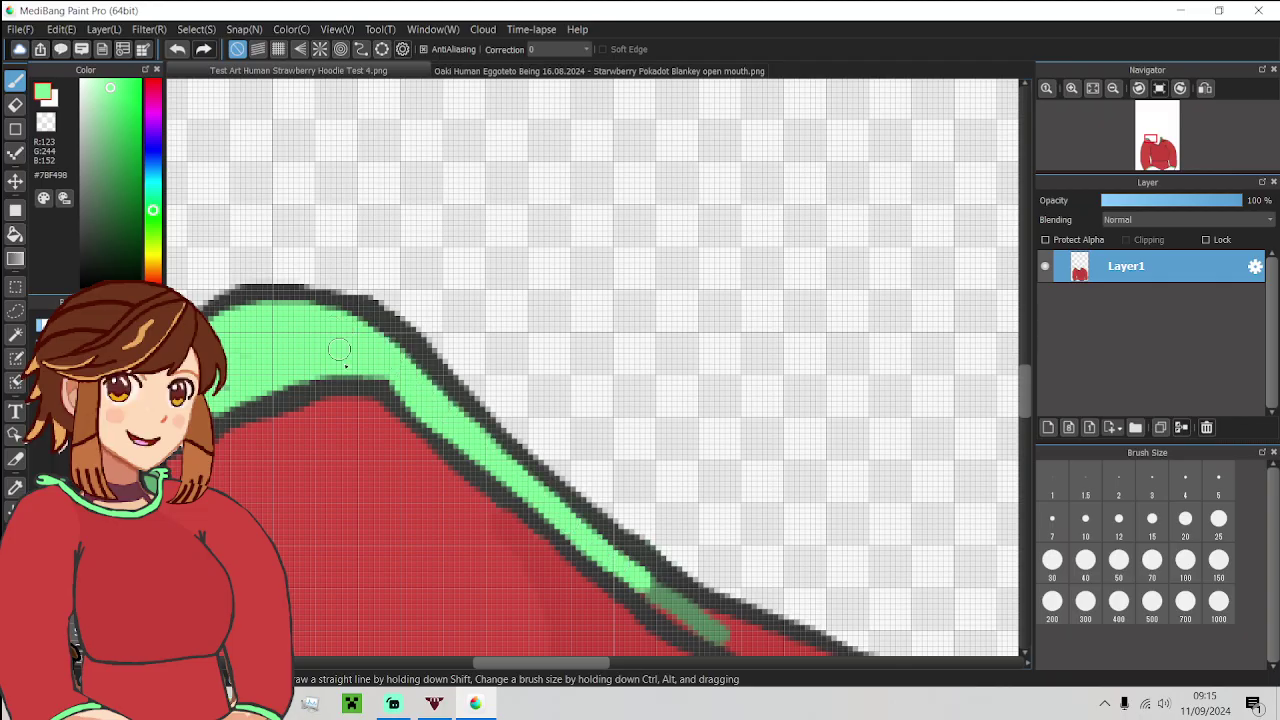
Step: Paint the collar's rounded right end in light green, covering the old dark lines inside it
scroll(339, 349, down, 2)
scroll(497, 423, up, 3)
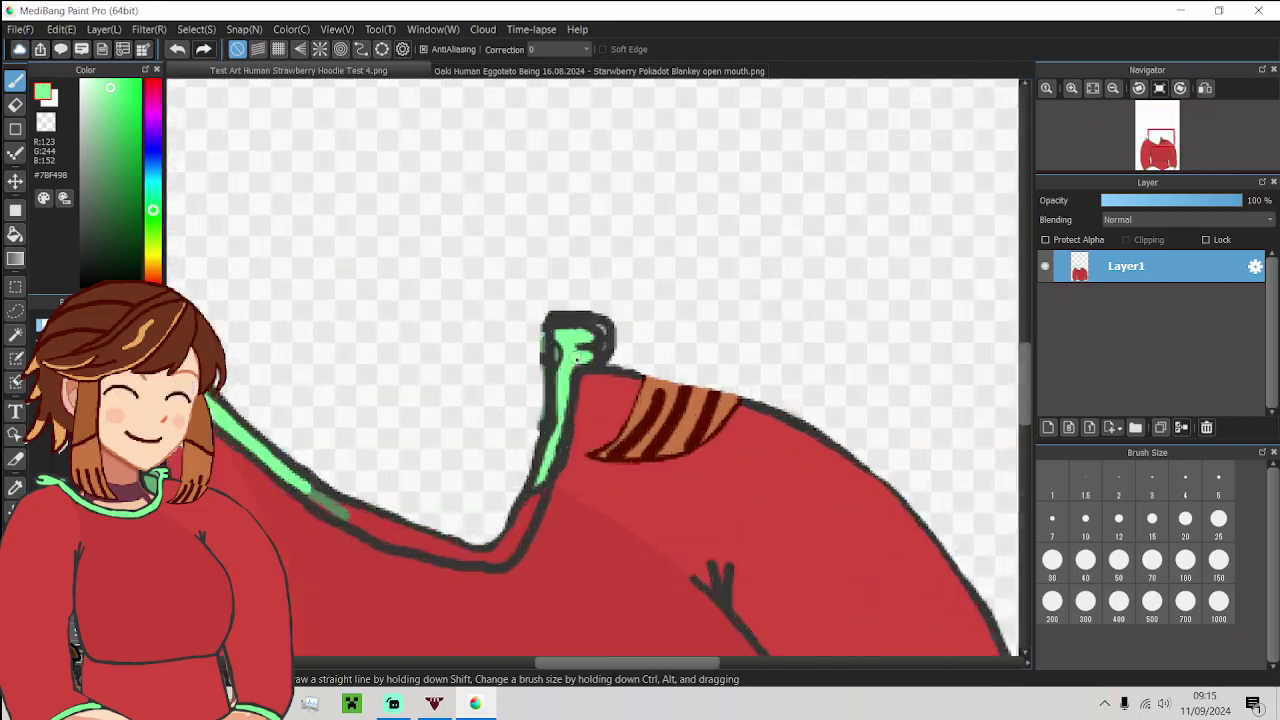
mouse_move(588, 372)
mouse_down()
mouse_move(629, 316)
mouse_move(536, 301)
mouse_move(549, 345)
mouse_move(554, 309)
mouse_move(580, 354)
mouse_move(600, 322)
mouse_up()
scroll(574, 314, down, 3)
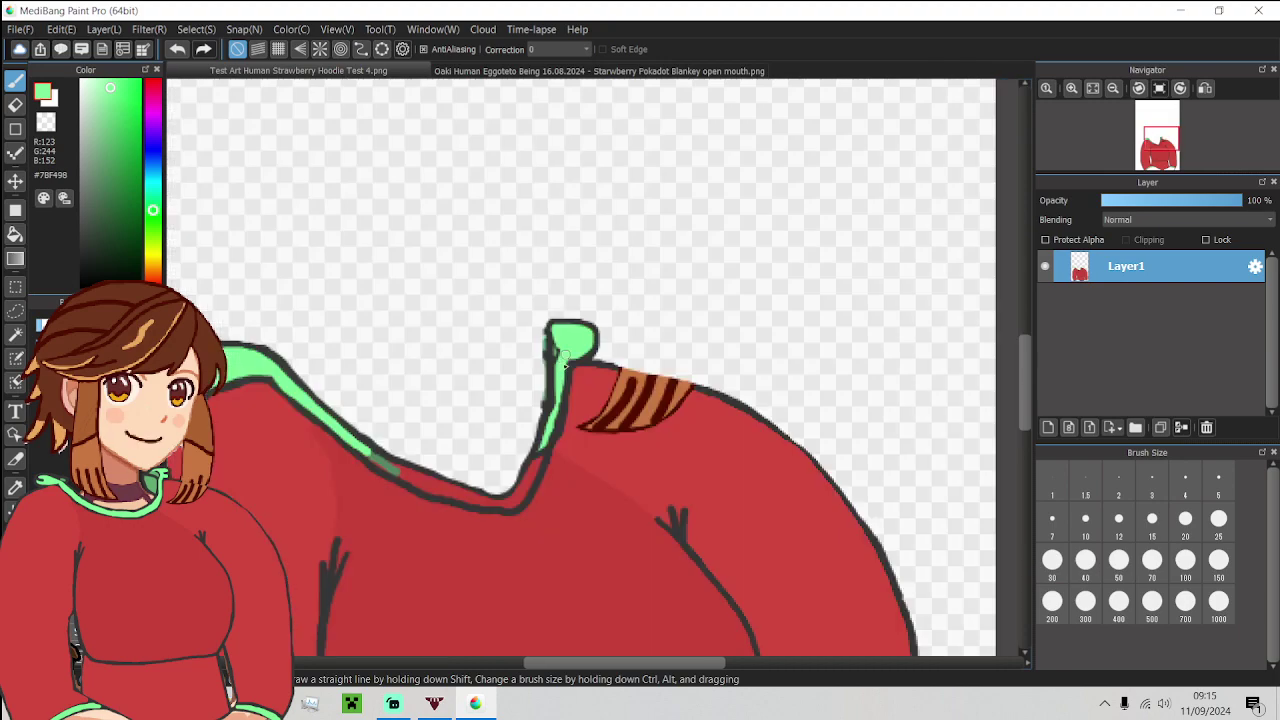
Step: Fill the collar band's right slope with light green down to the point of the V
scroll(531, 450, up, 3)
mouse_move(594, 158)
mouse_down()
mouse_move(594, 352)
mouse_move(525, 552)
mouse_up()
drag(552, 487, 595, 315)
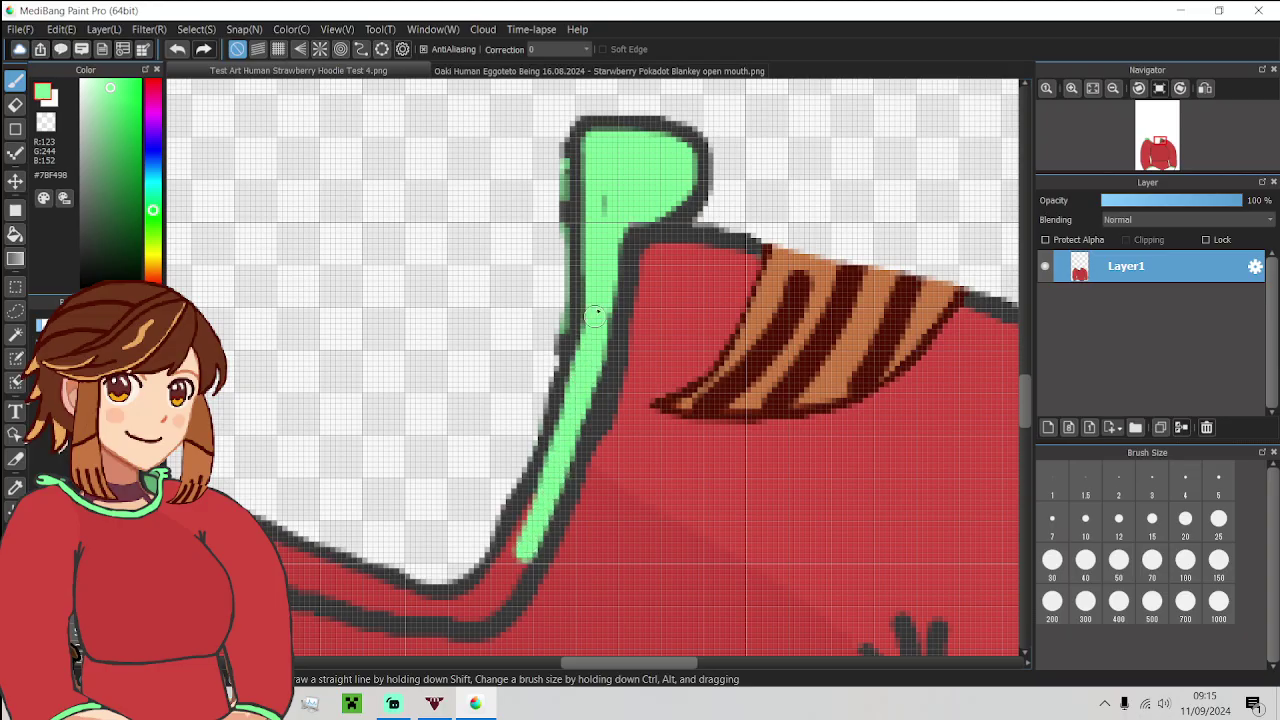
scroll(608, 241, down, 3)
scroll(513, 503, up, 3)
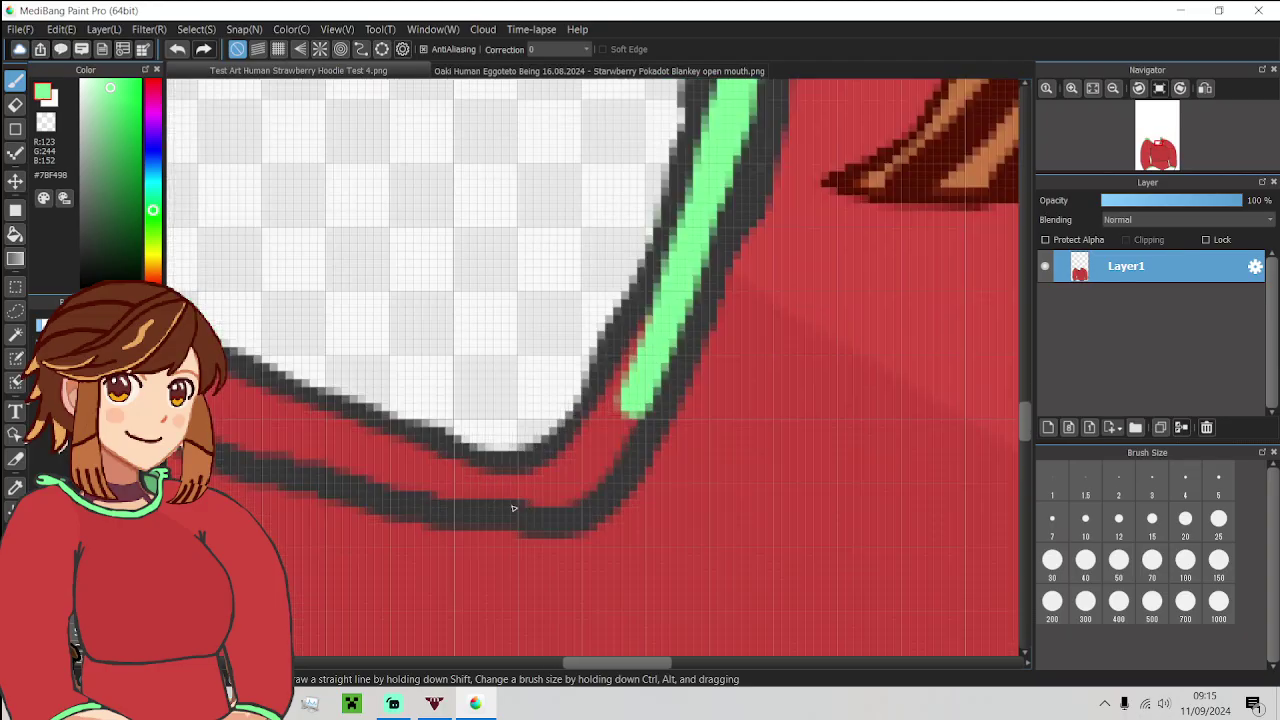
mouse_move(666, 306)
mouse_down()
mouse_move(608, 428)
mouse_move(655, 320)
mouse_move(590, 440)
mouse_move(537, 487)
mouse_move(555, 497)
mouse_move(585, 478)
mouse_move(642, 375)
mouse_up()
Step: Fill the lower left stretch of the collar band with light green, from the muted green stroke to the V's point
scroll(548, 470, down, 3)
scroll(485, 466, up, 3)
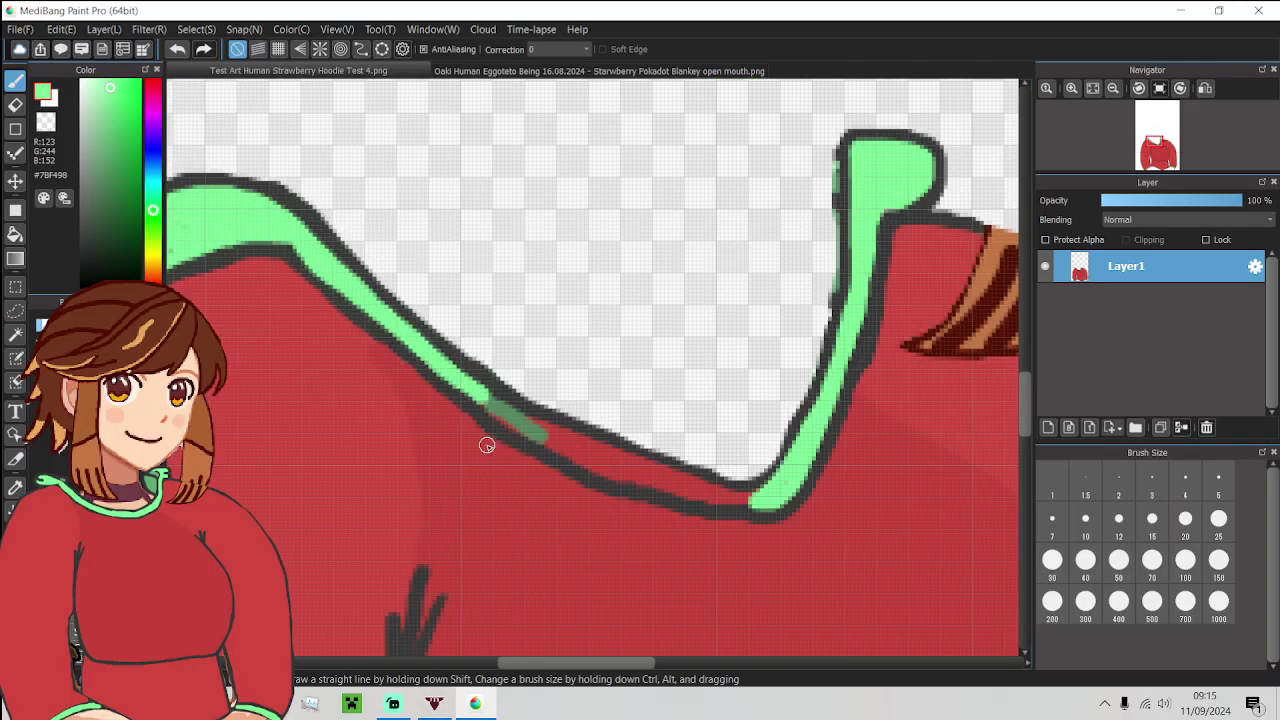
scroll(520, 415, up, 2)
click(547, 440)
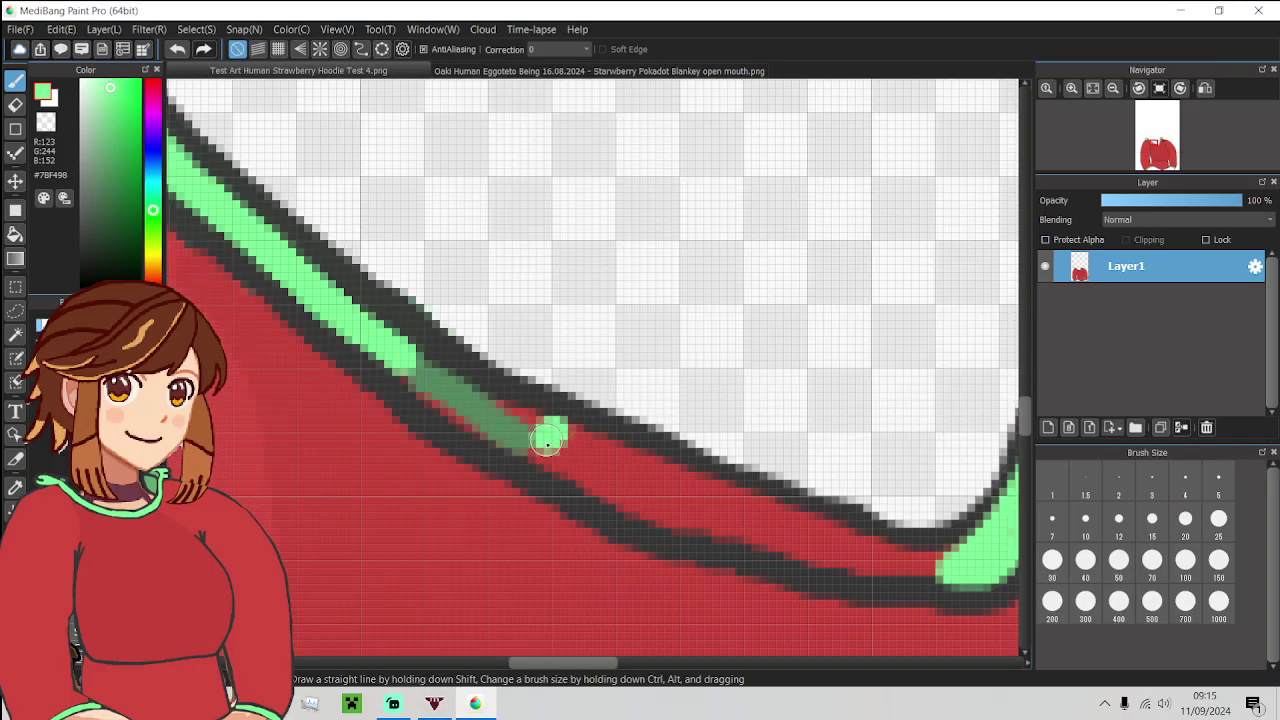
mouse_move(547, 440)
mouse_down()
mouse_move(656, 512)
mouse_move(864, 567)
mouse_move(951, 567)
mouse_move(867, 550)
mouse_move(568, 440)
mouse_move(762, 530)
mouse_up()
scroll(456, 405, down, 5)
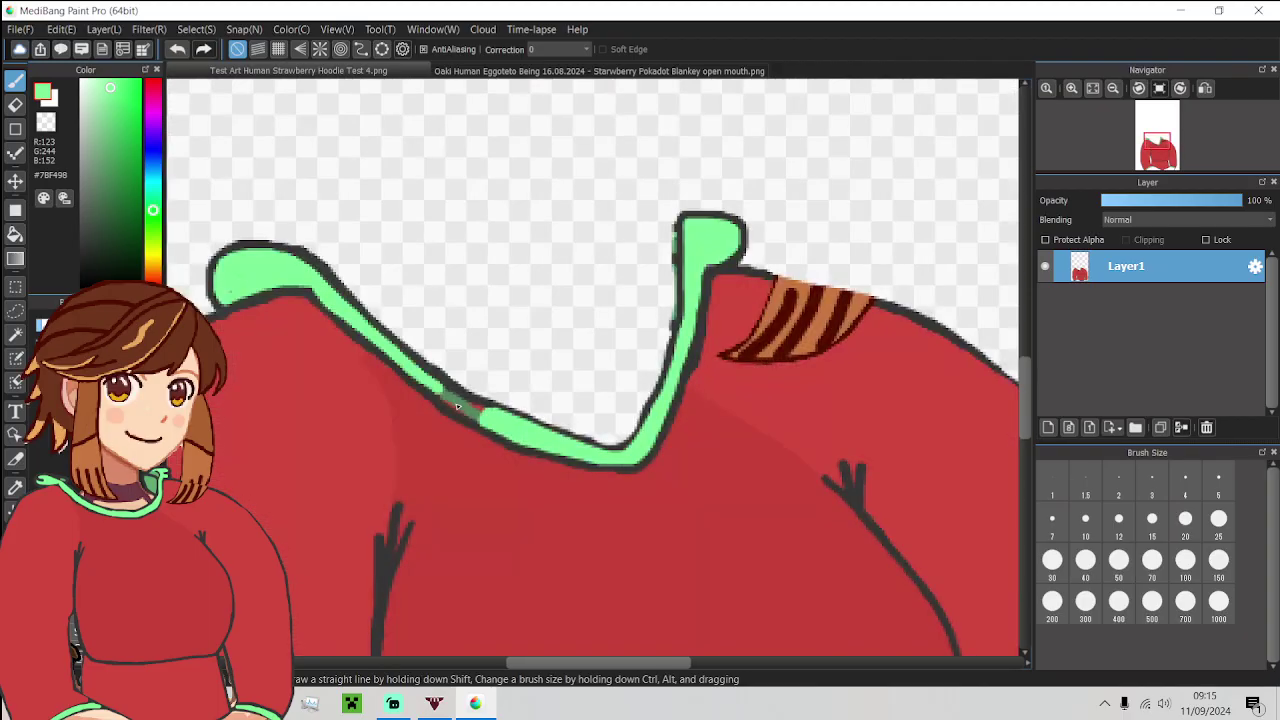
Step: Sample the muted green #548860 from the collar band and shade the upper outer edge of its left rounded end
scroll(456, 405, up, 5)
alt+click(456, 404)
scroll(456, 404, down, 5)
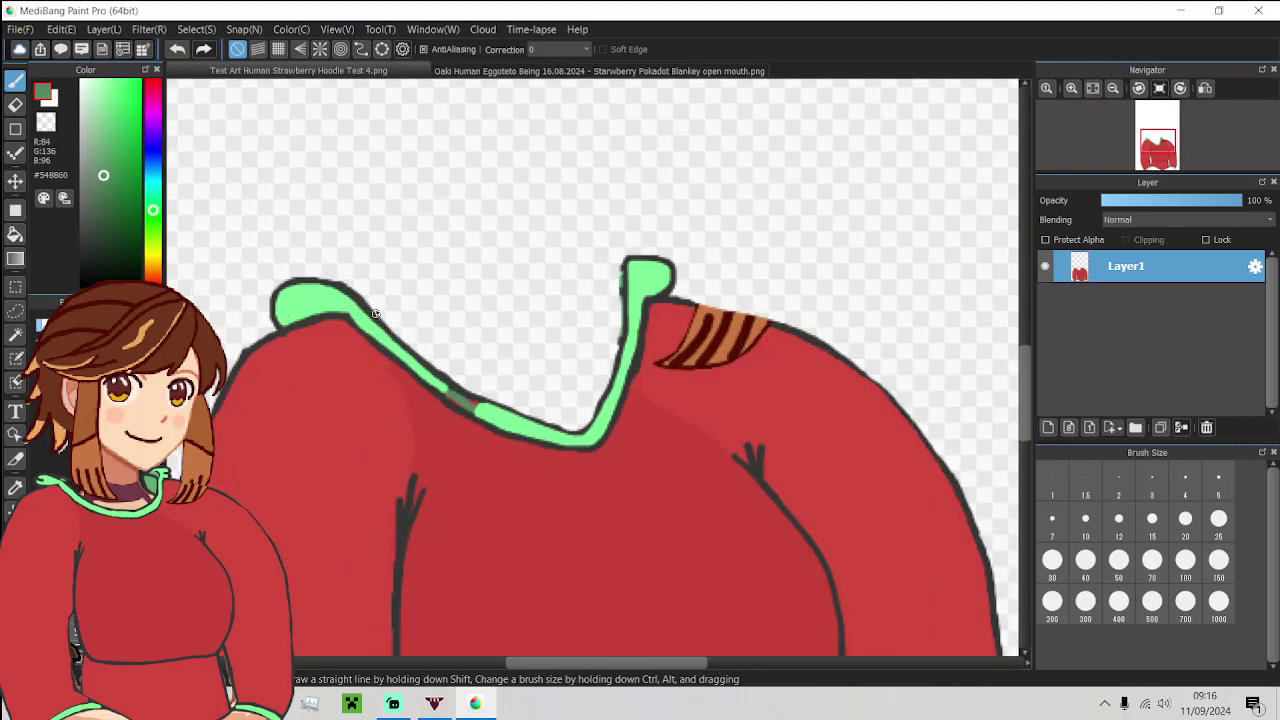
scroll(375, 314, up, 5)
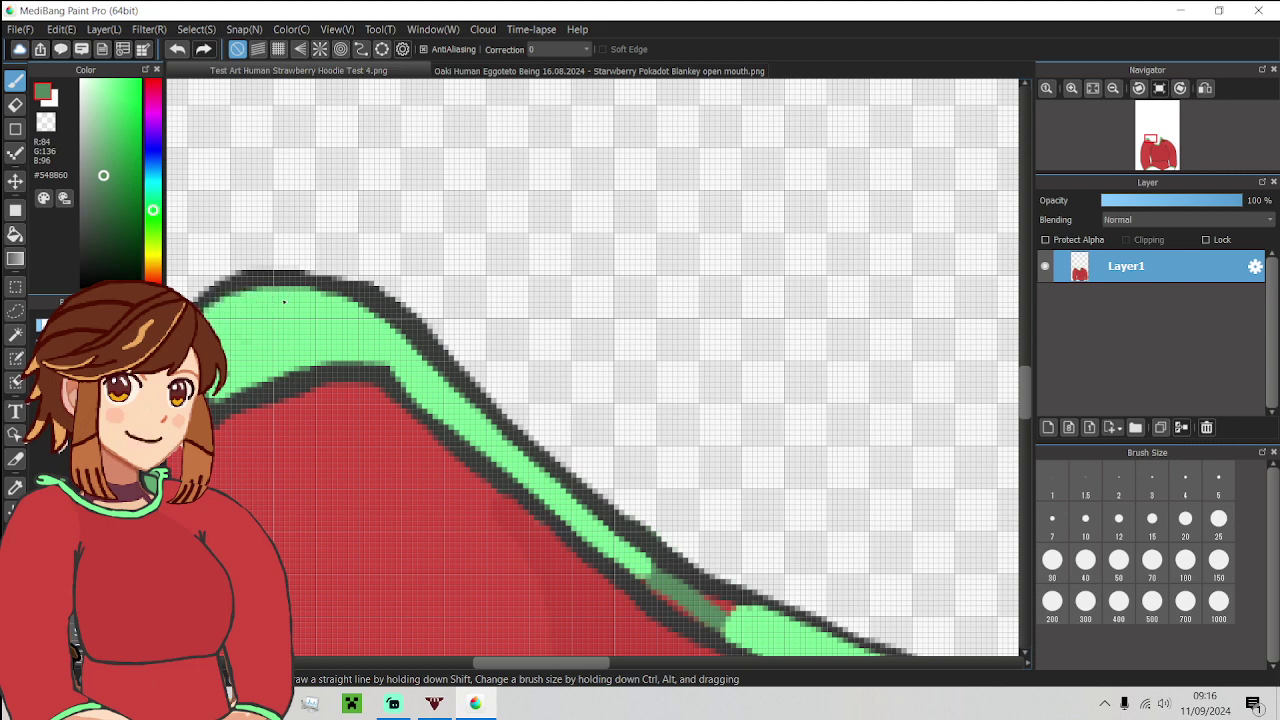
drag(262, 295, 217, 311)
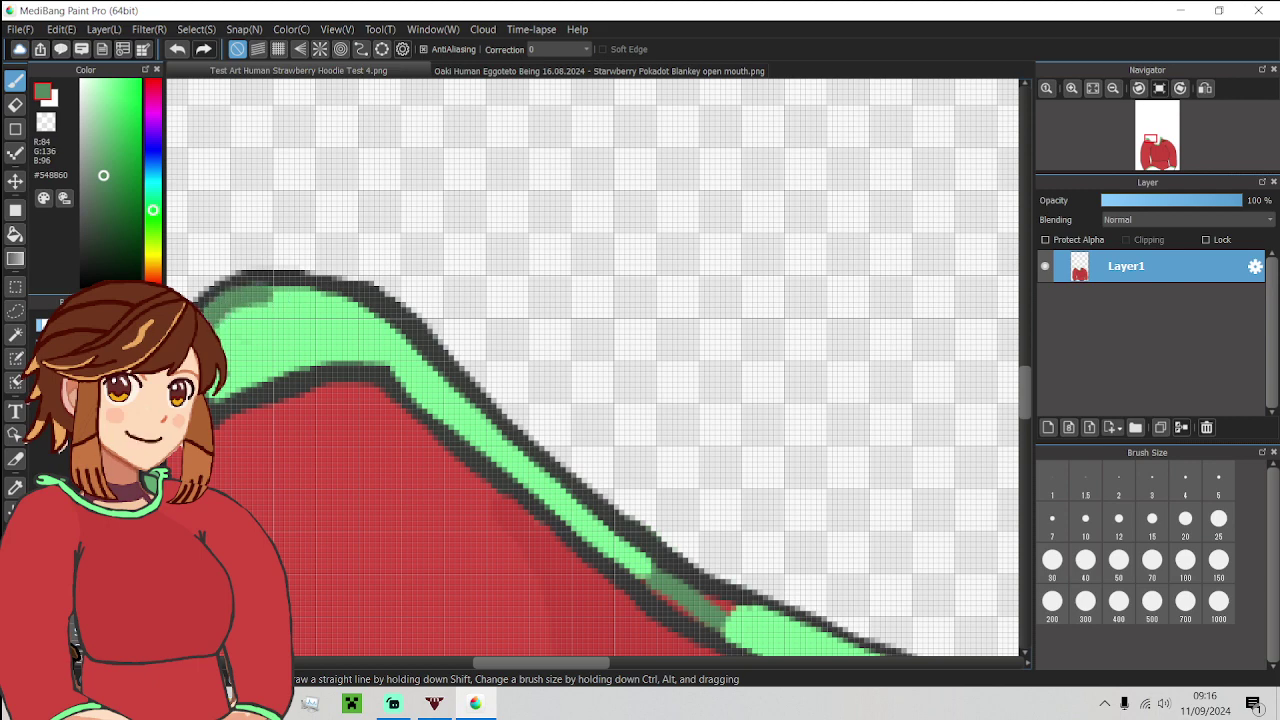
Step: Shade the upper and outer edges of the collar's right rounded end with the muted green
scroll(371, 357, down, 5)
scroll(371, 357, up, 5)
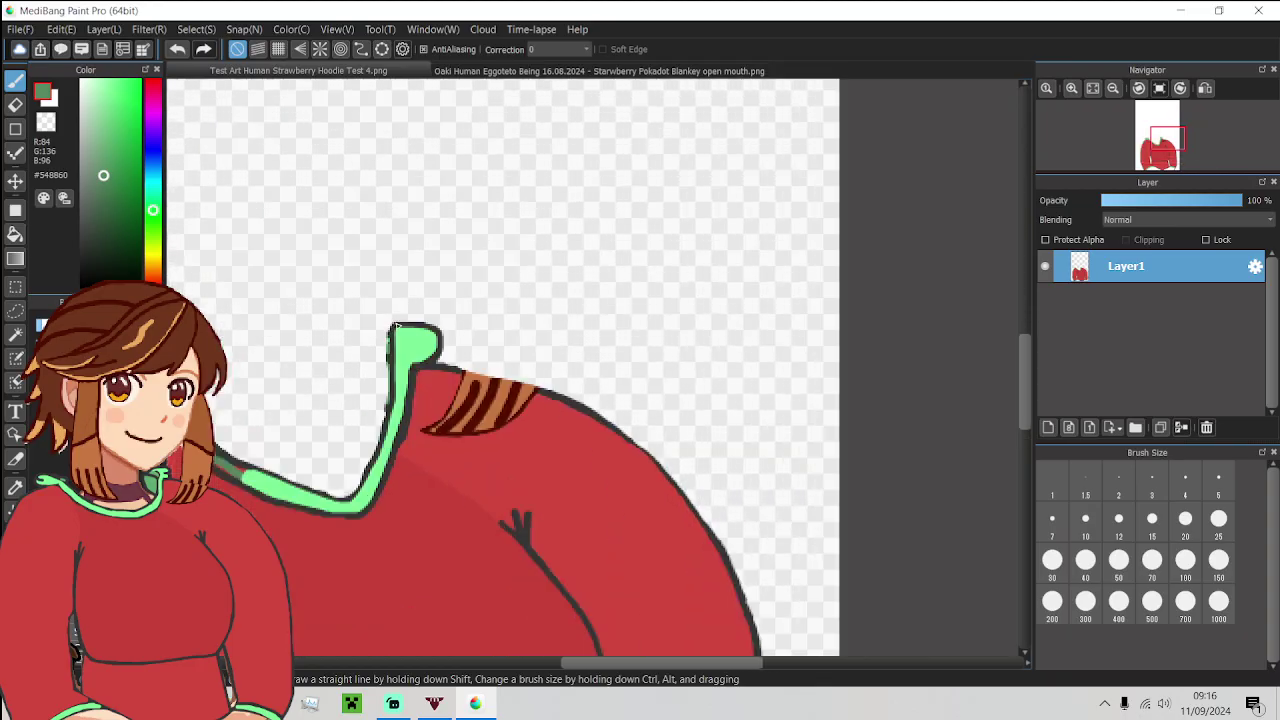
mouse_move(484, 476)
mouse_down()
mouse_move(462, 462)
mouse_move(523, 429)
mouse_move(557, 371)
mouse_move(551, 323)
mouse_move(500, 304)
mouse_move(385, 313)
mouse_up()
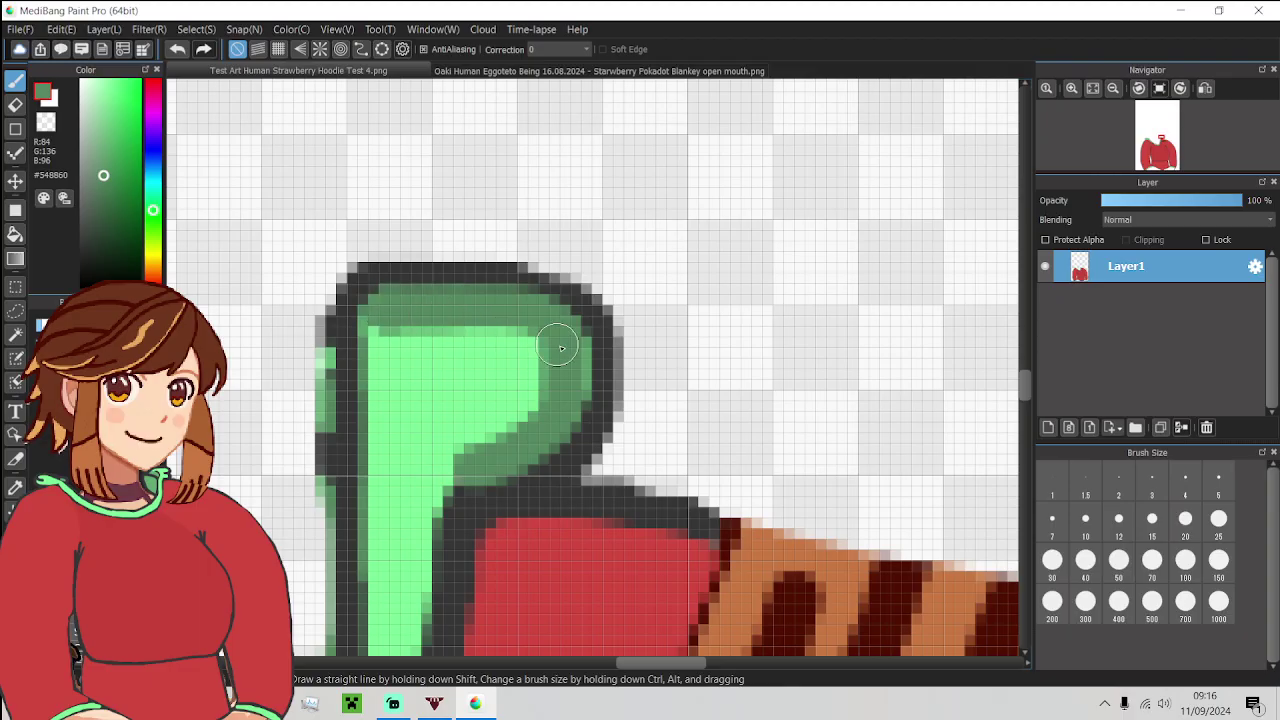
scroll(561, 350, down, 8)
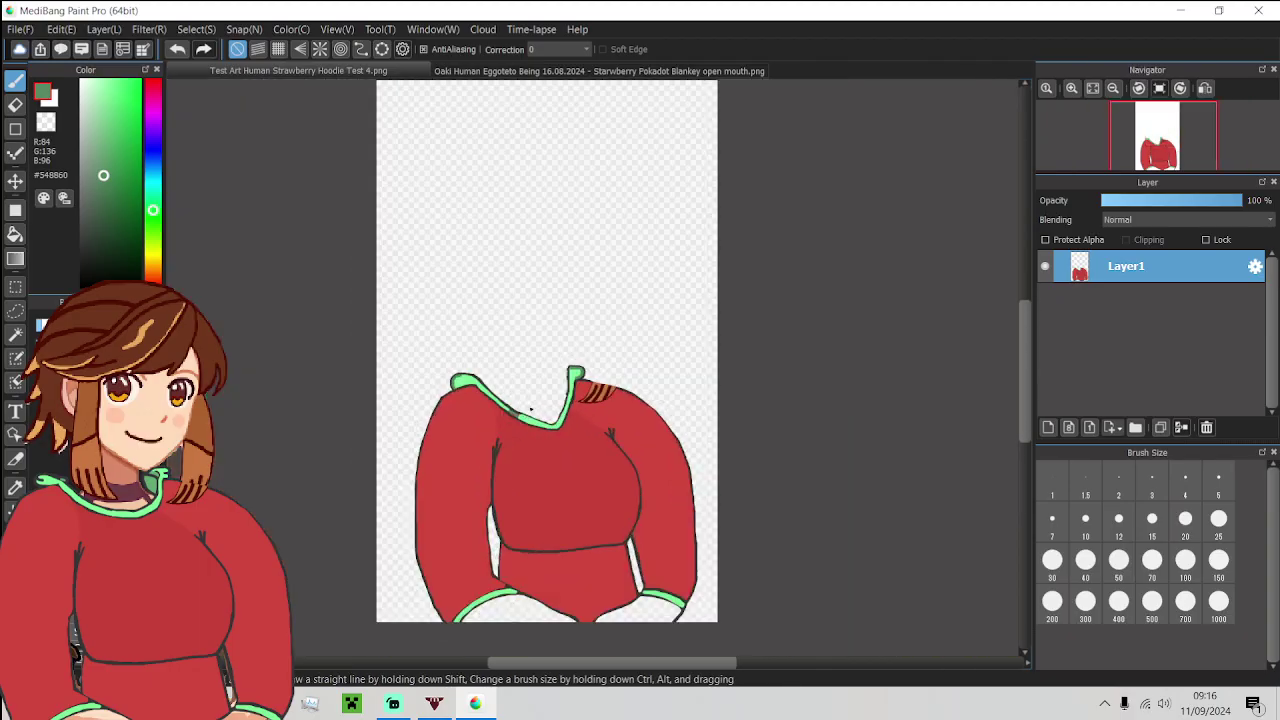
Step: Sample the light green #7BF498 and paint over the leftover muted green and red gap on the collar's left slope
scroll(531, 409, up, 8)
alt+click(520, 433)
mouse_move(520, 433)
mouse_down()
mouse_move(412, 365)
mouse_move(430, 398)
mouse_move(502, 437)
mouse_up()
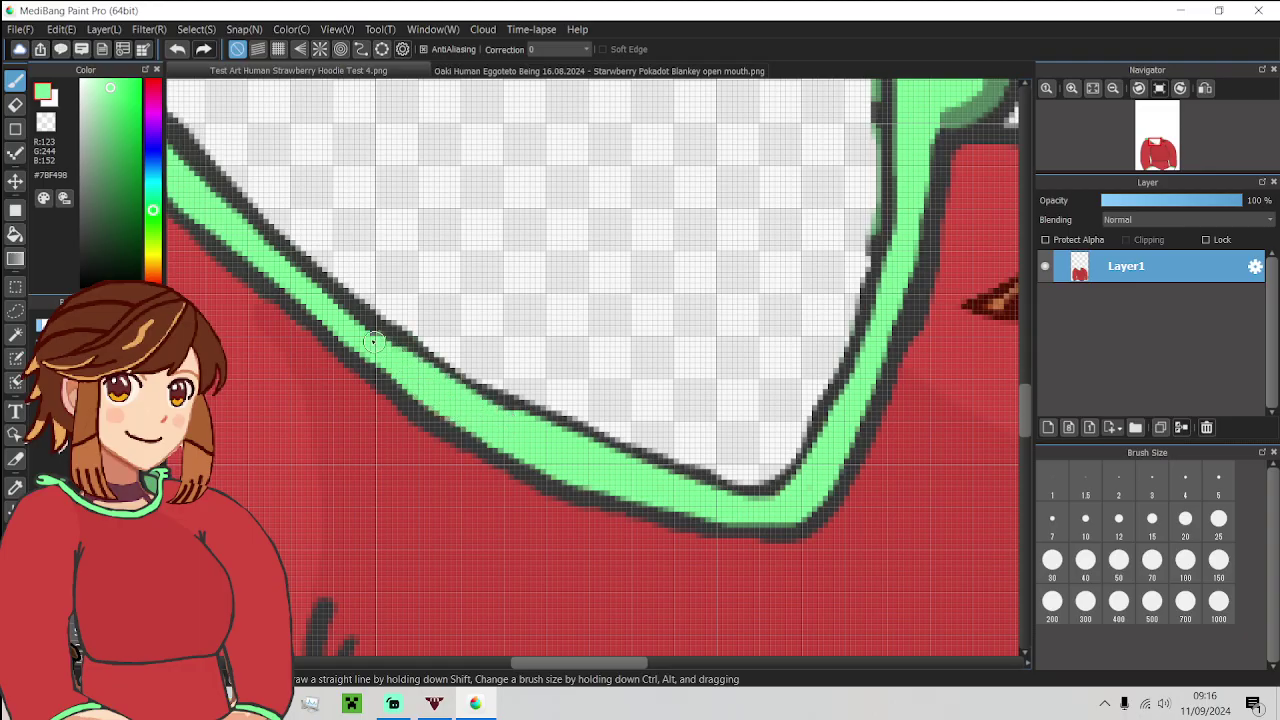
mouse_move(373, 341)
mouse_down()
mouse_move(275, 270)
mouse_move(456, 403)
mouse_up()
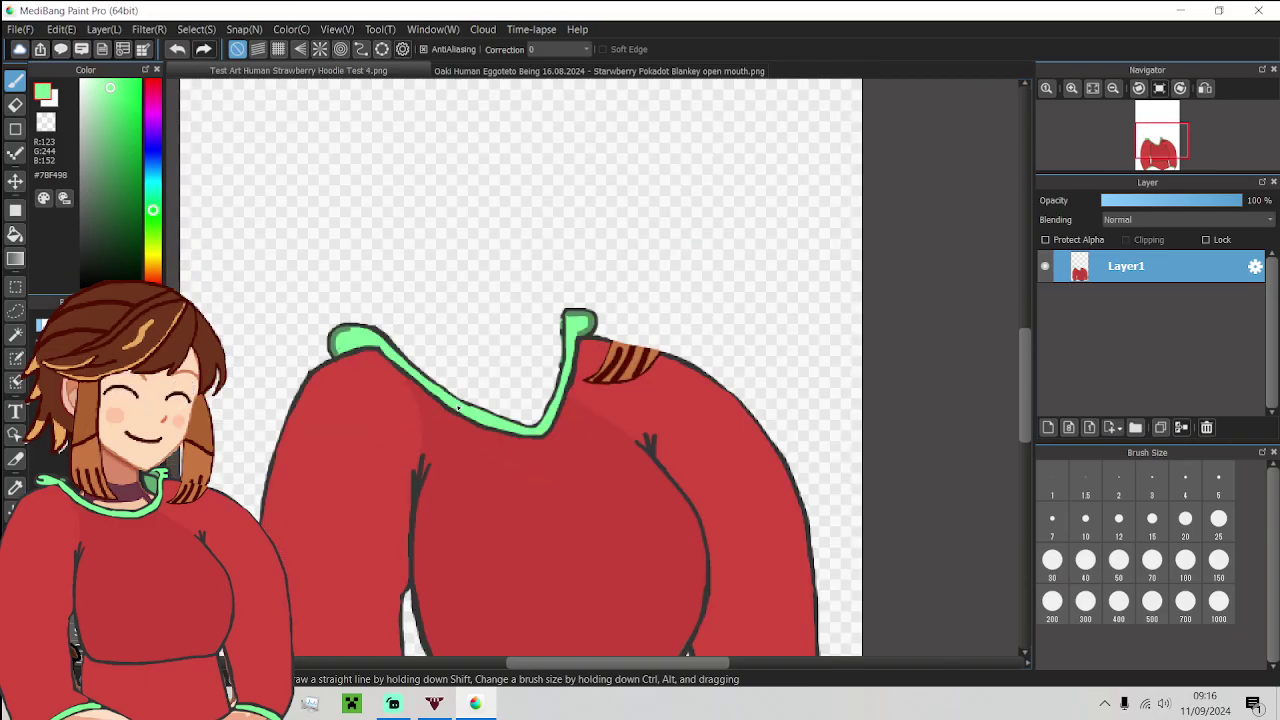
Step: Sample the dark outline colour #3E3D3D and draw the missing shoulder outline across the top of the brown hair strands
scroll(458, 407, down, 2)
scroll(488, 410, up, 3)
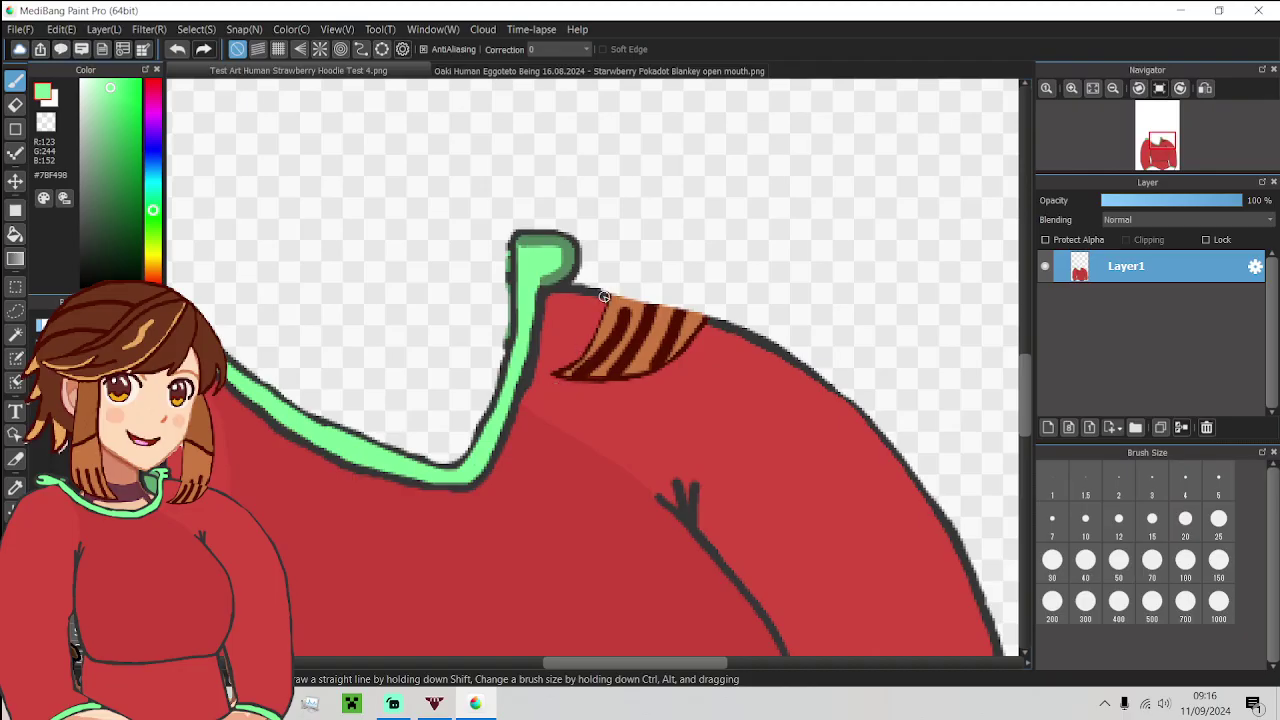
alt+click(604, 297)
drag(604, 297, 714, 322)
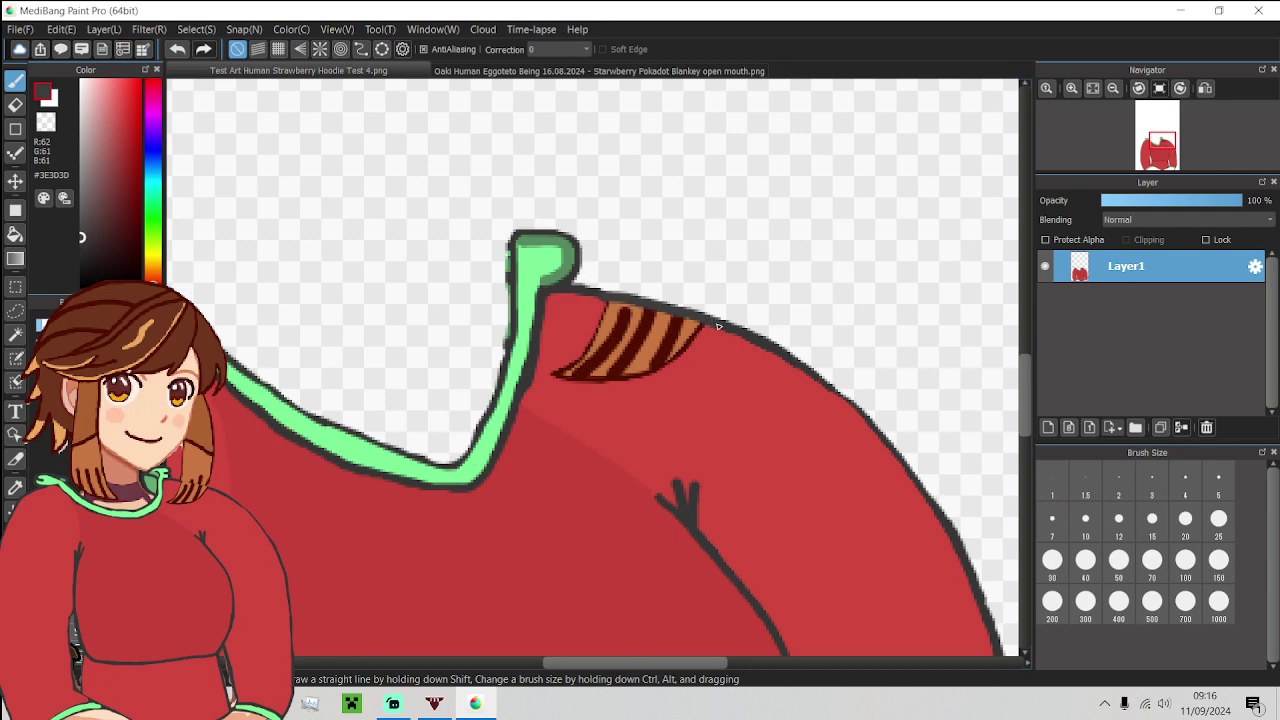
Step: Try painting over the brown hair strands on the shoulder with the sleeve's red #D2473F at brush size 10
scroll(717, 326, up, 2)
click(1052, 518)
click(1085, 518)
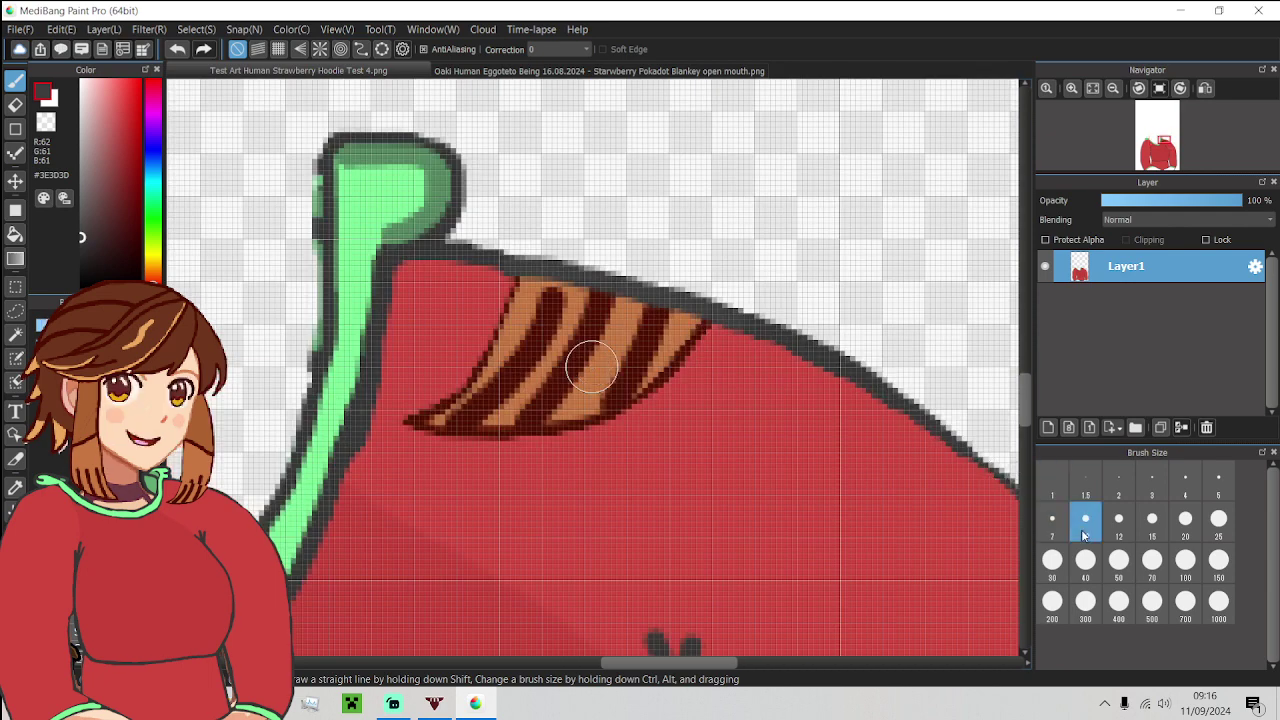
alt+click(698, 396)
mouse_move(706, 343)
mouse_down()
mouse_move(516, 302)
mouse_move(426, 424)
mouse_move(489, 443)
mouse_move(607, 446)
mouse_move(589, 450)
mouse_move(673, 418)
mouse_move(654, 378)
mouse_move(514, 328)
mouse_move(468, 426)
mouse_move(544, 371)
mouse_move(559, 402)
mouse_move(540, 365)
mouse_move(511, 429)
mouse_move(686, 371)
mouse_up()
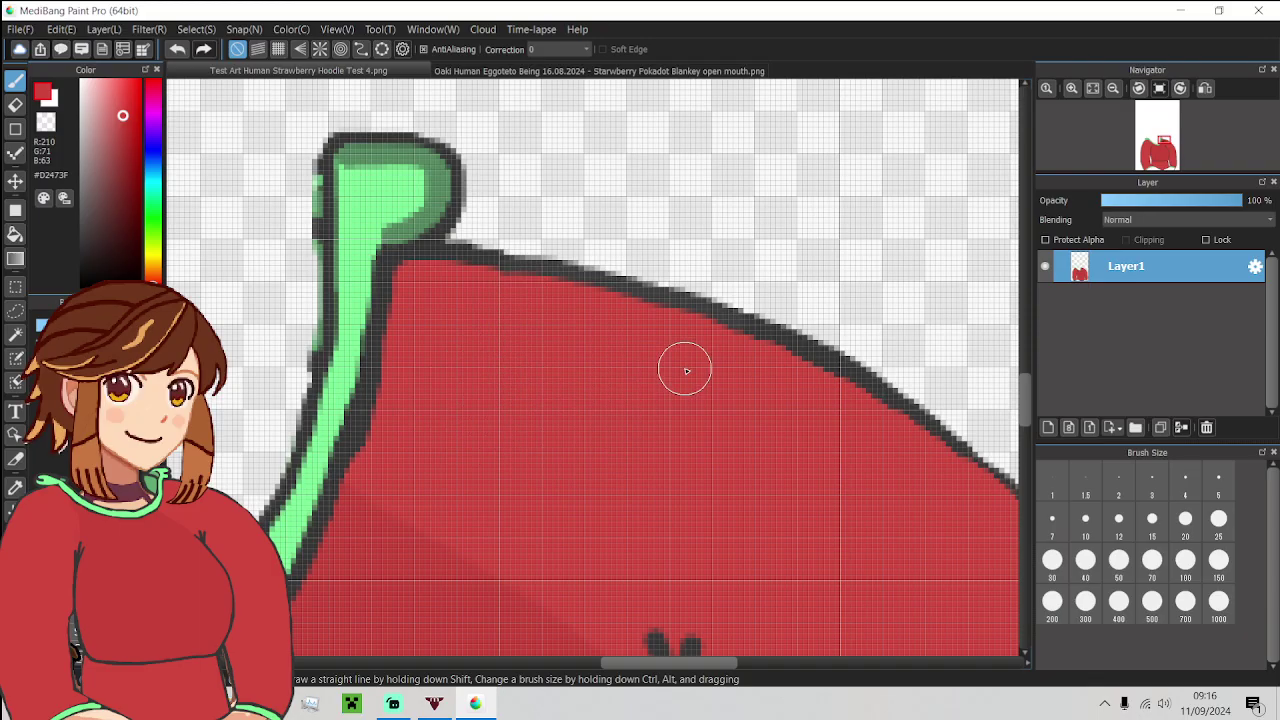
key(ctrl+z)
Step: Erase the stray green pixels and rough edges outside the dark outline along the inner side of the V-shaped collar
scroll(674, 394, down, 5)
scroll(609, 403, up, 3)
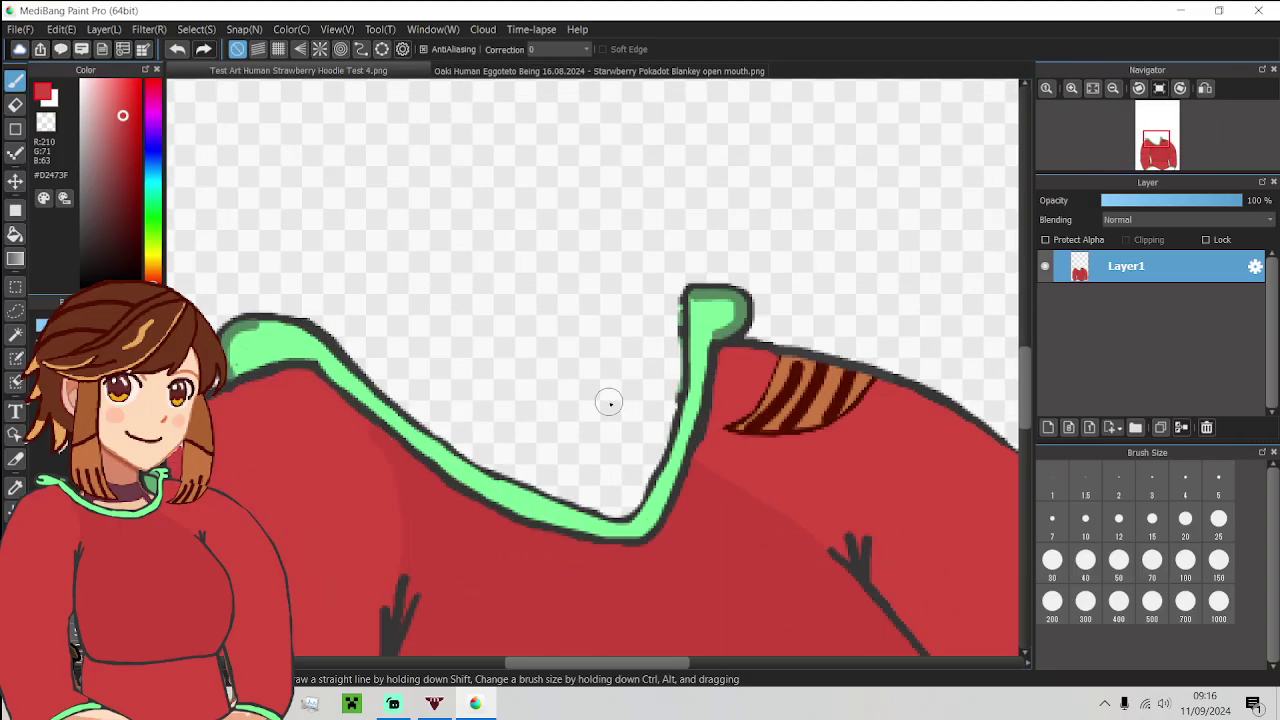
key(e)
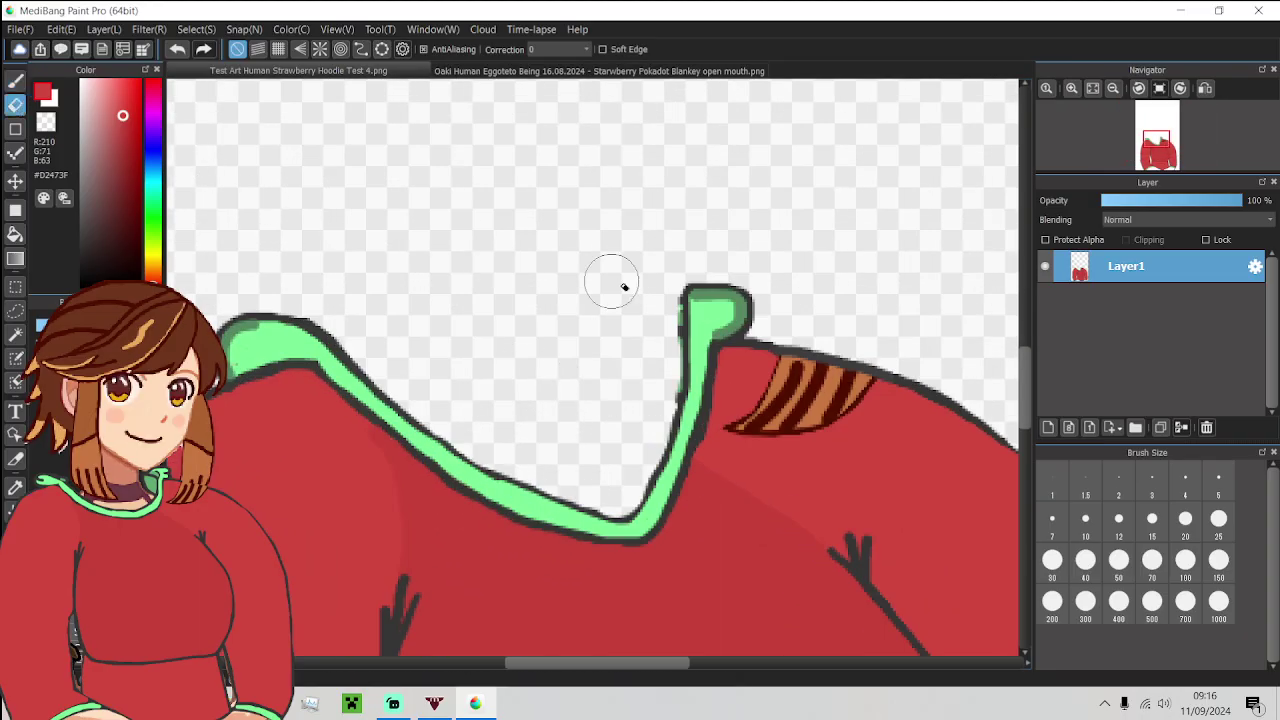
mouse_move(660, 298)
mouse_down()
mouse_move(654, 395)
mouse_move(617, 490)
mouse_move(465, 410)
mouse_move(487, 437)
mouse_up()
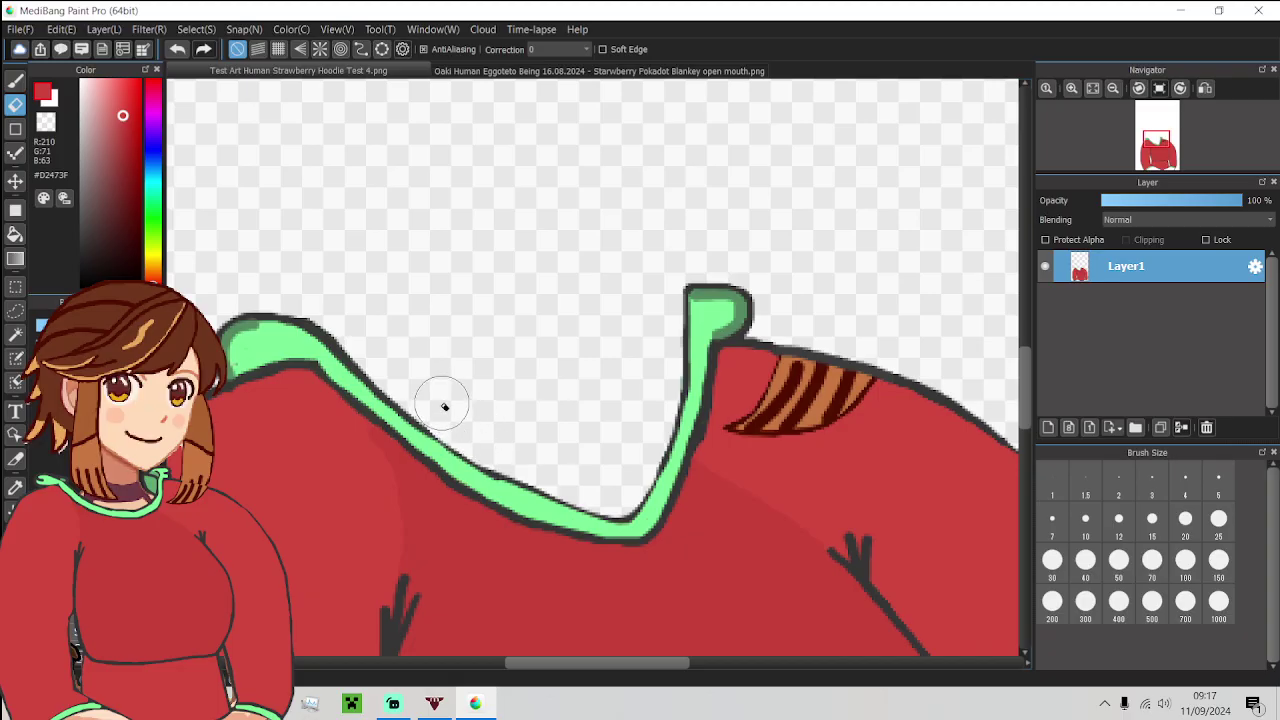
scroll(435, 397, up, 3)
scroll(435, 397, down, 3)
scroll(386, 366, up, 3)
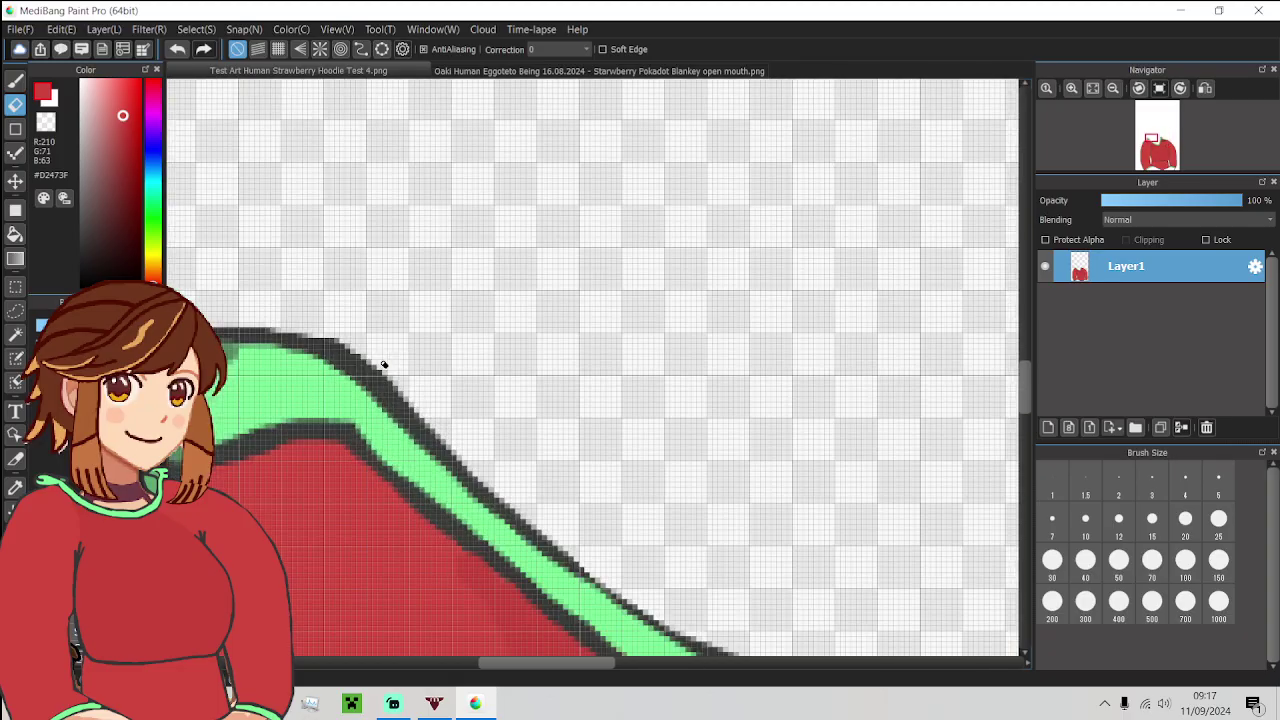
scroll(477, 386, down, 3)
scroll(477, 386, down, 1)
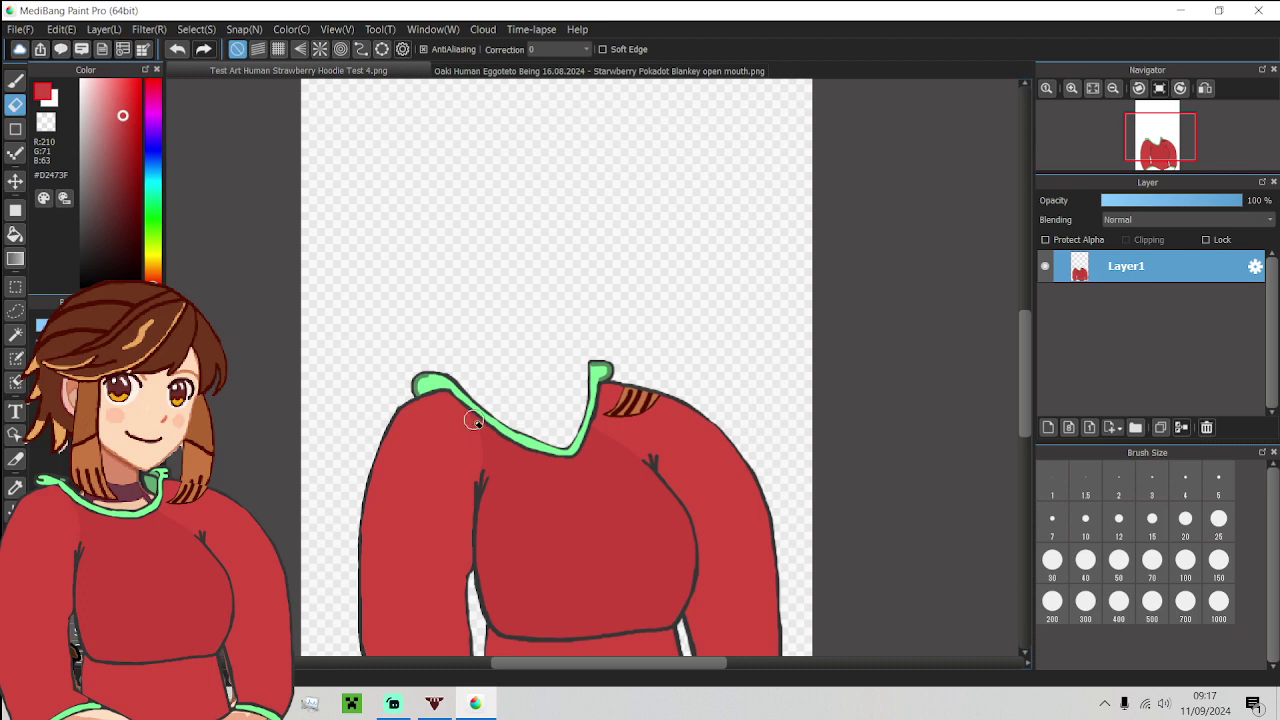
Step: Paint a short curved white #FFFFFF highlight on the collar's left rounded end with the brush
scroll(474, 421, up, 3)
alt+click(349, 366)
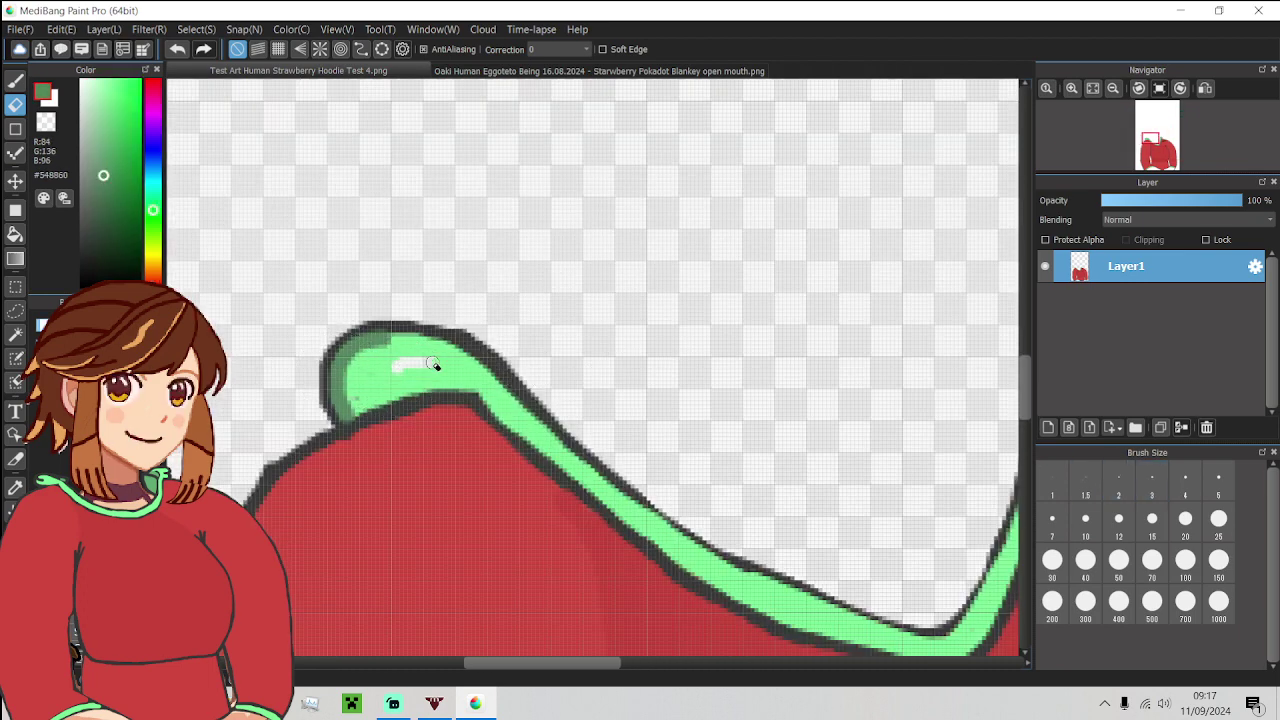
click(15, 80)
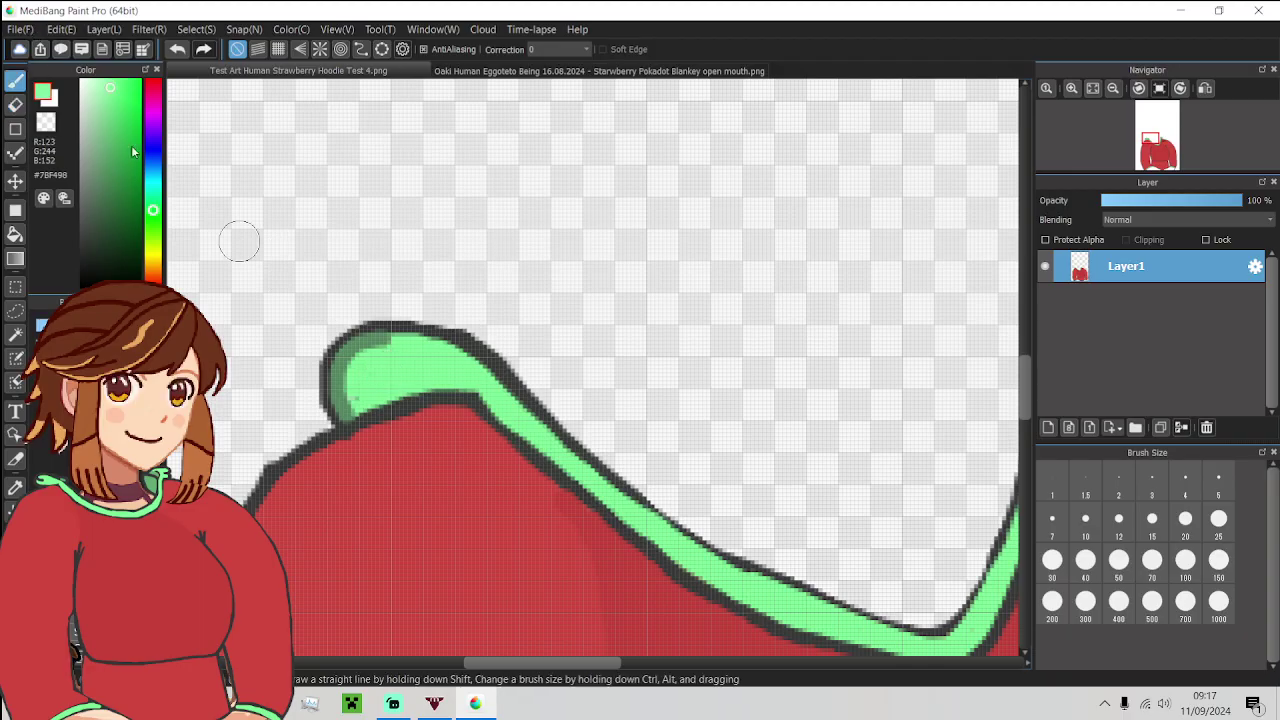
alt+click(438, 224)
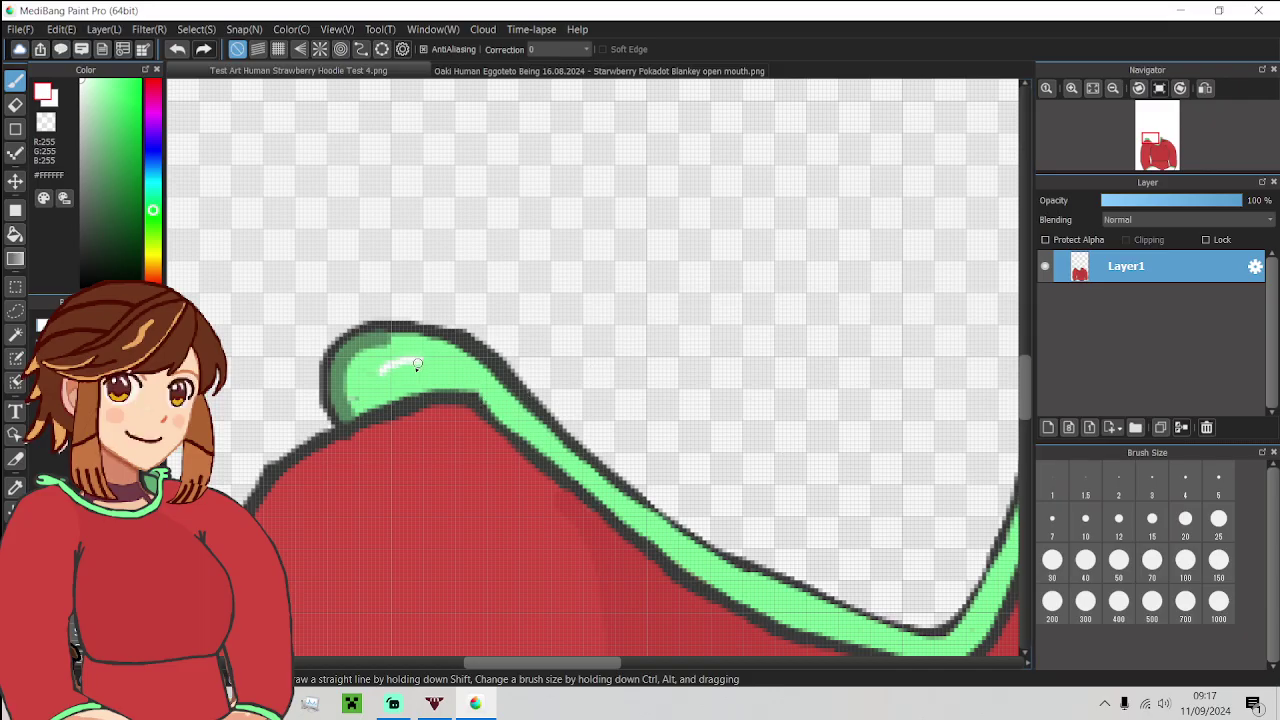
Step: Paint a short slanted white highlight on the collar's right rounded end
scroll(569, 420, down, 3)
scroll(651, 358, up, 4)
drag(666, 364, 614, 334)
scroll(630, 370, down, 3)
scroll(629, 373, up, 3)
scroll(629, 373, up, 2)
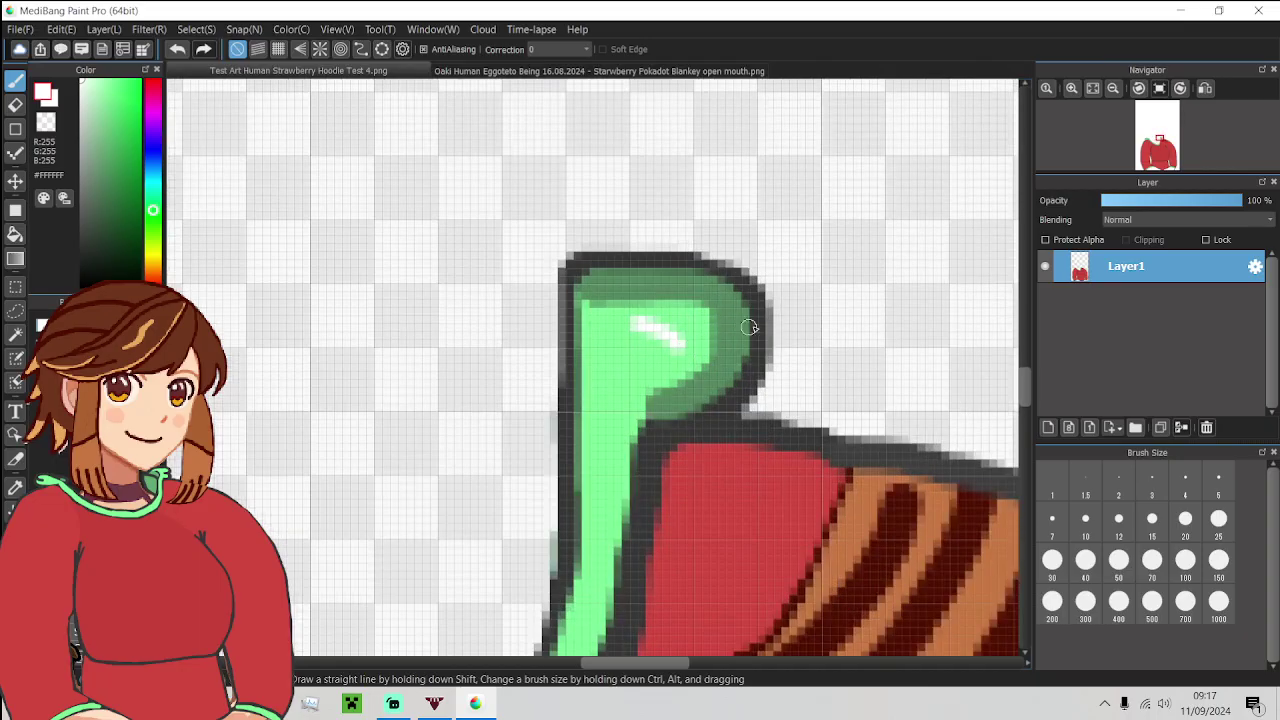
Step: Sample the dark grey #363636 and draw a short crease line from the outer edge into each of the collar's rounded ends
alt+click(750, 326)
drag(746, 334, 707, 371)
scroll(707, 371, down, 3)
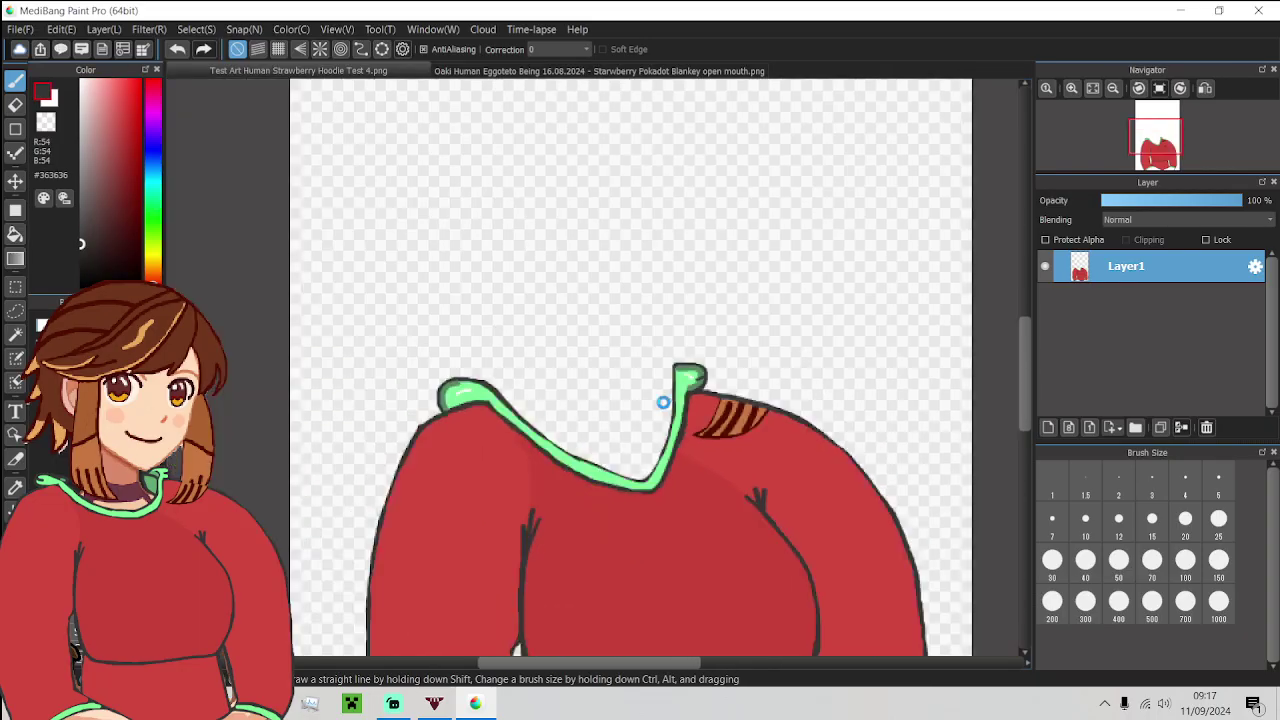
scroll(474, 409, up, 4)
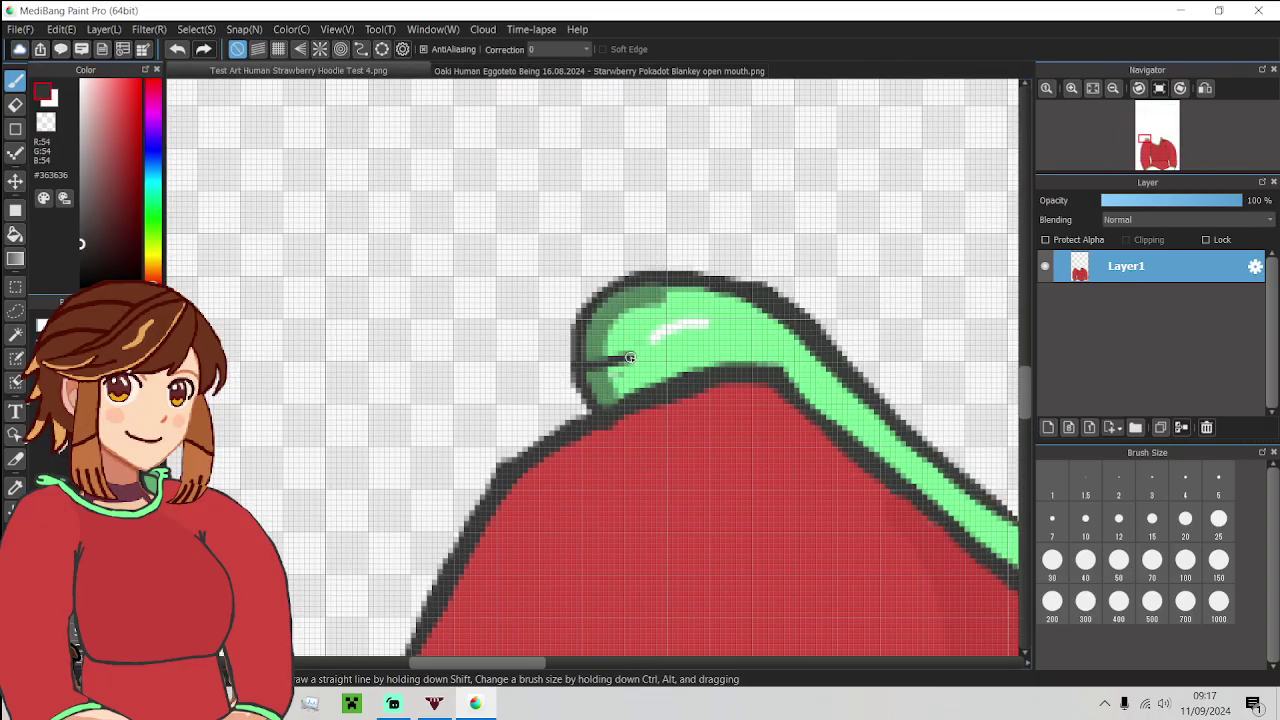
drag(576, 372, 640, 350)
scroll(640, 350, down, 3)
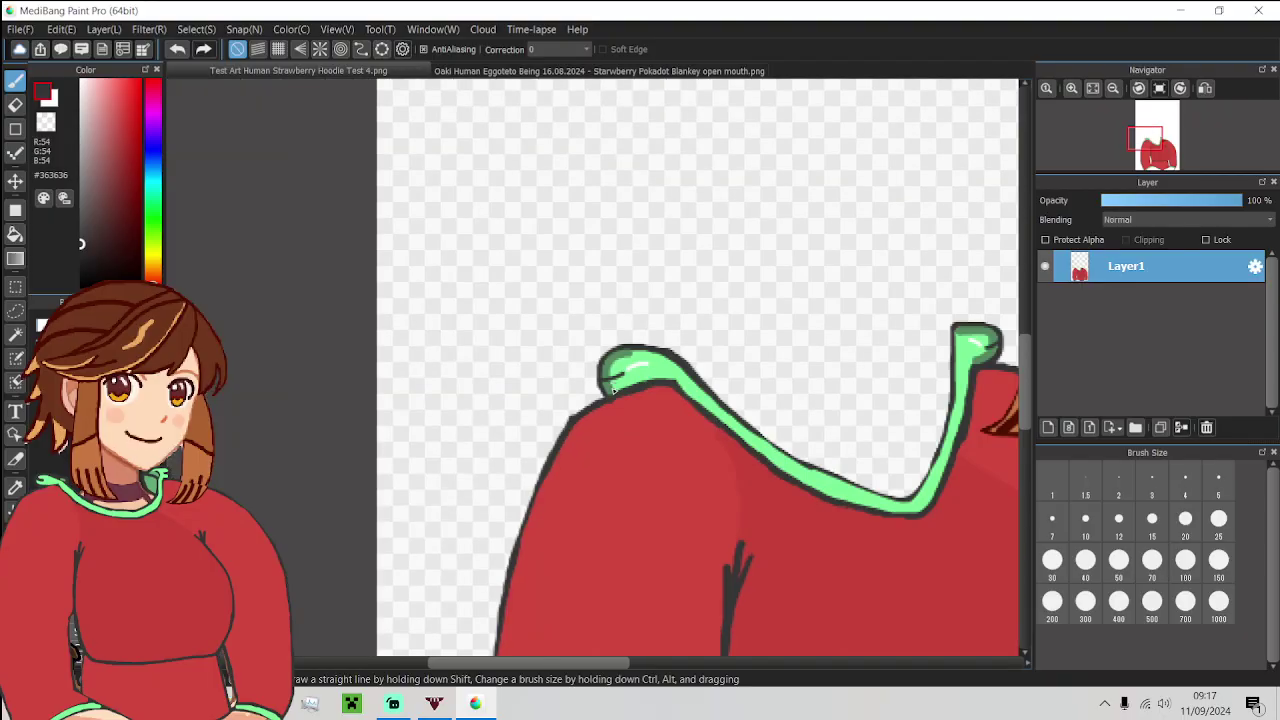
scroll(627, 385, up, 3)
scroll(627, 385, down, 1)
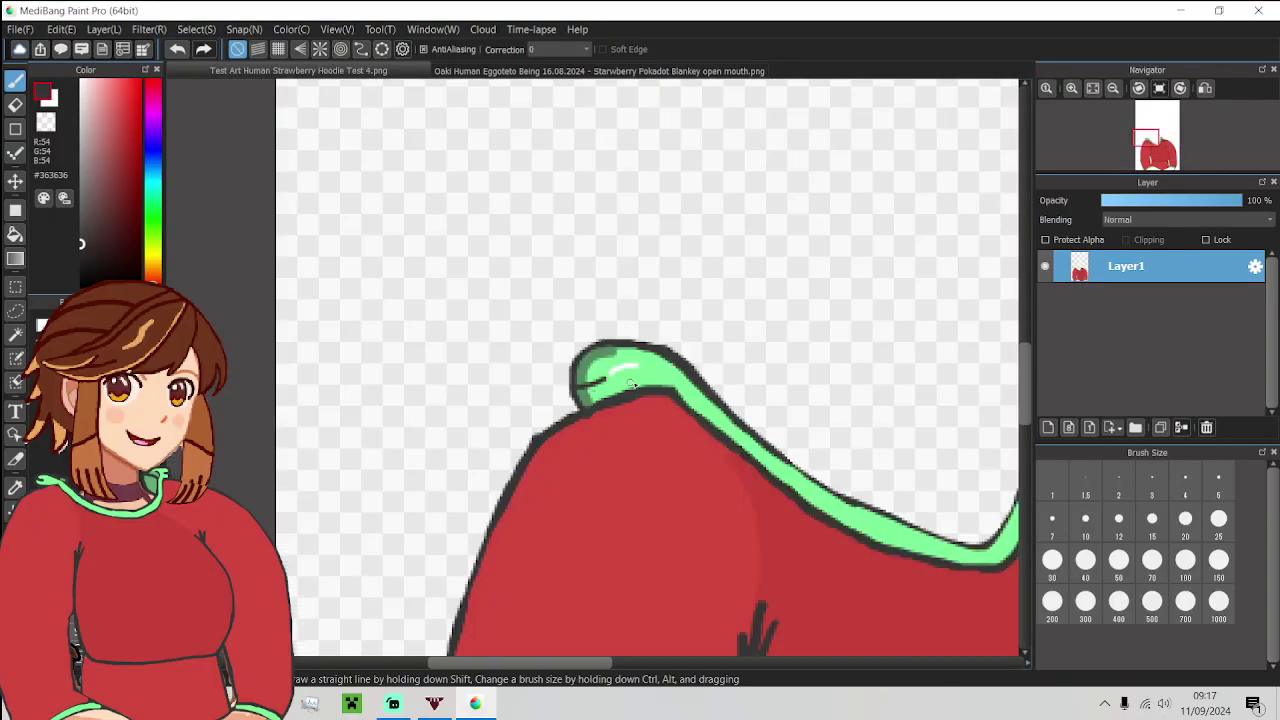
scroll(649, 383, down, 1)
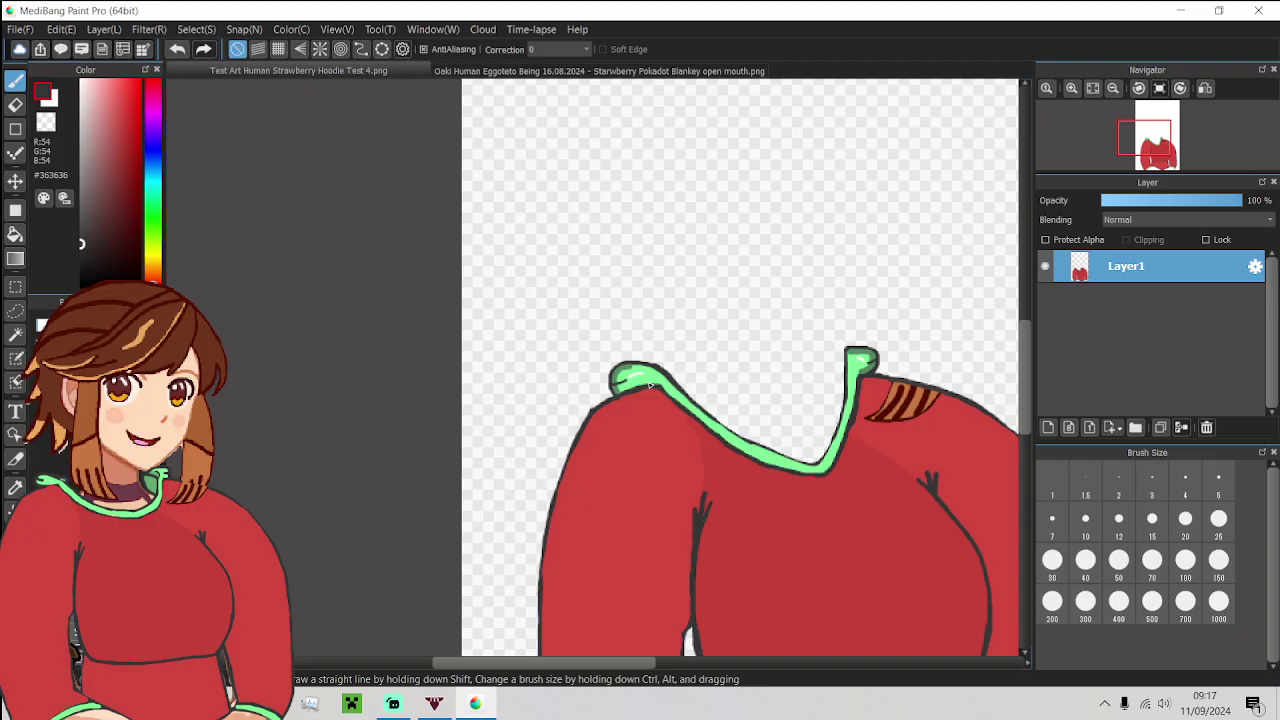
Step: Erase the leftover dark arm outline below the right sleeve's green cuff with the eraser at size 15
scroll(967, 514, down, 3)
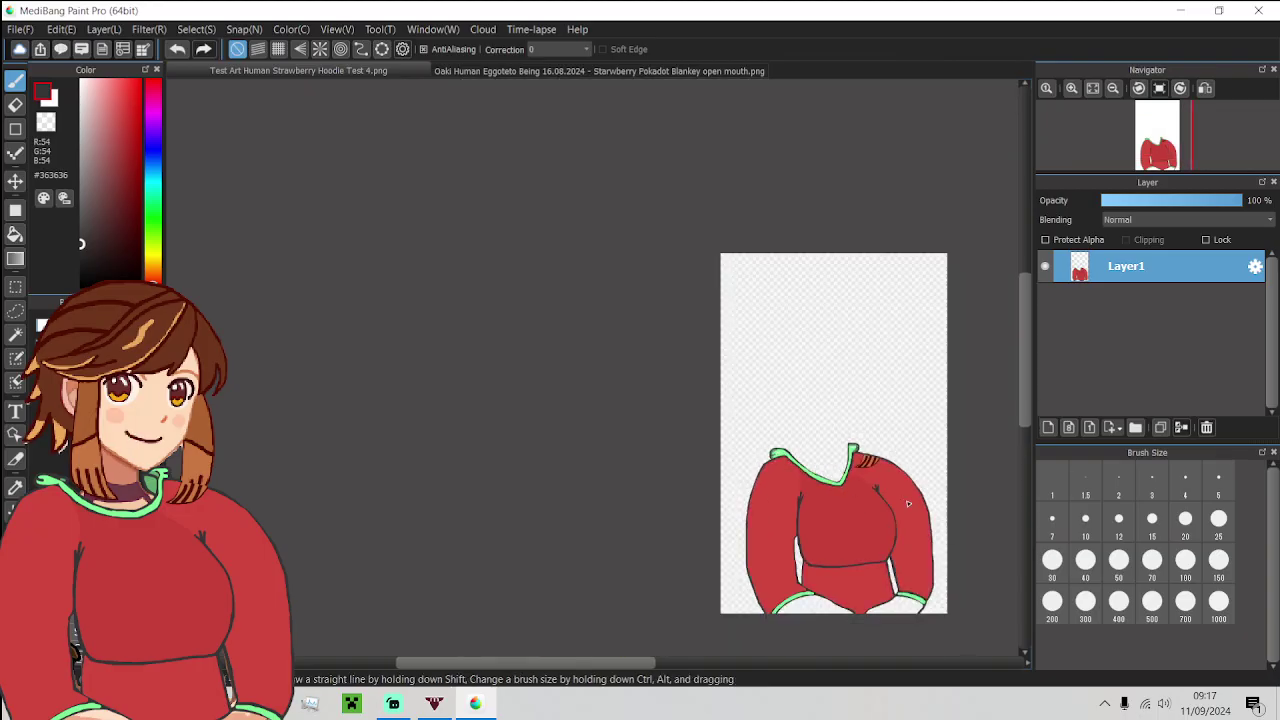
scroll(920, 607, up, 3)
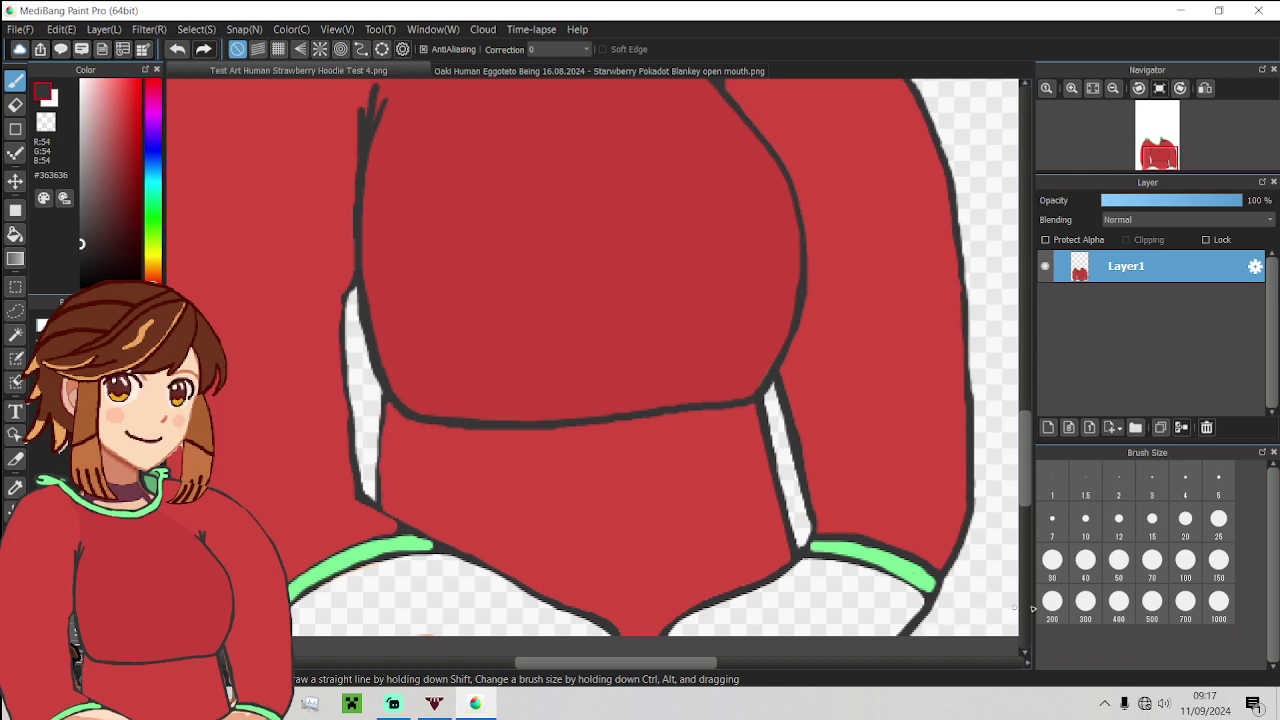
click(15, 104)
scroll(766, 529, down, 3)
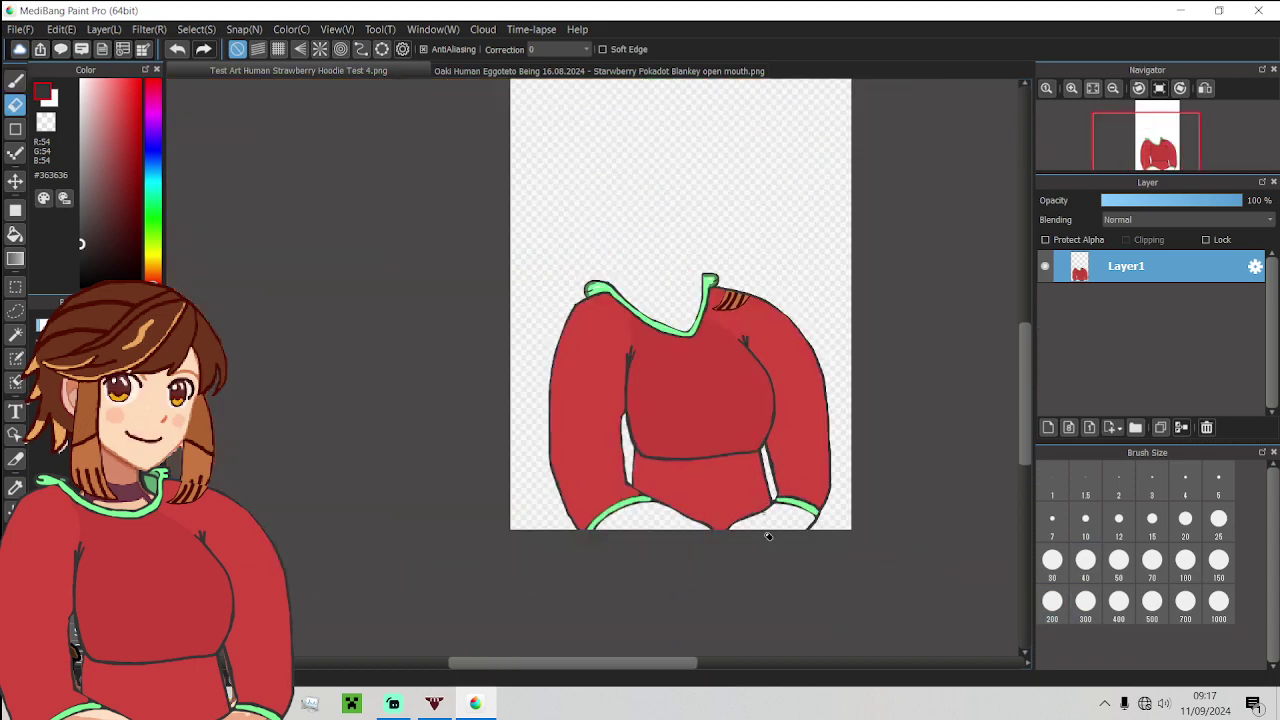
scroll(771, 543, up, 3)
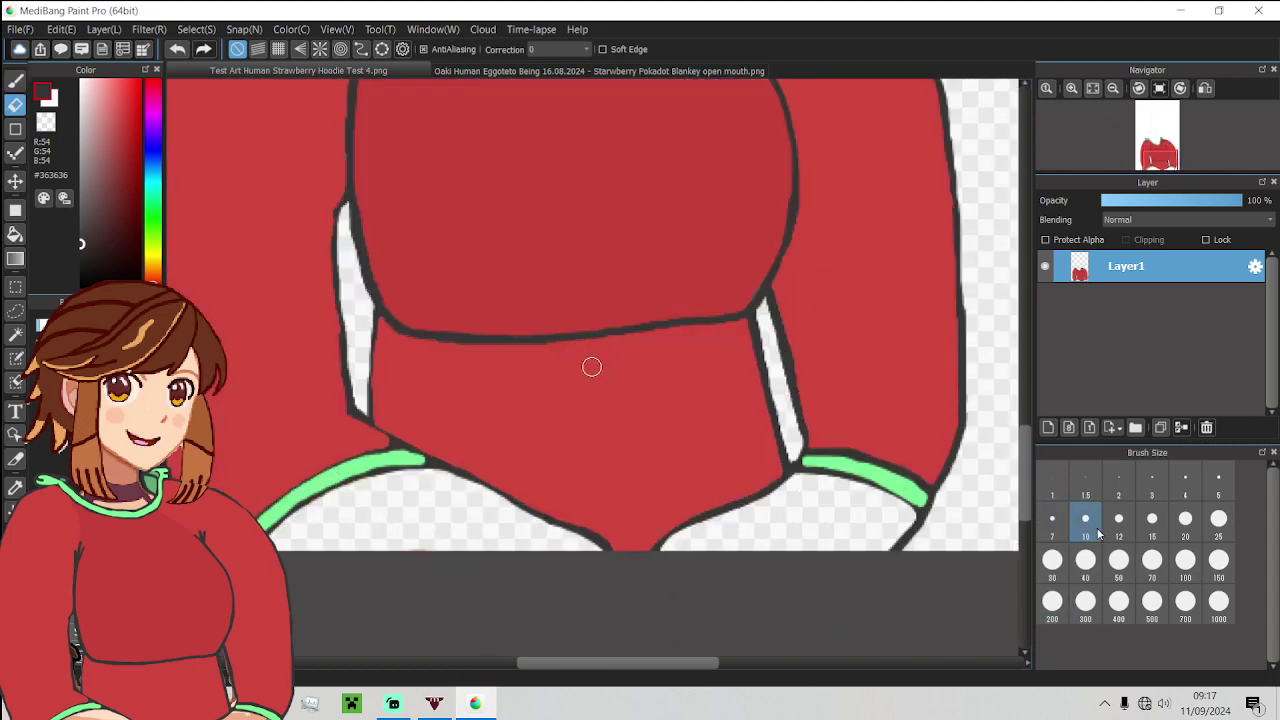
click(1141, 534)
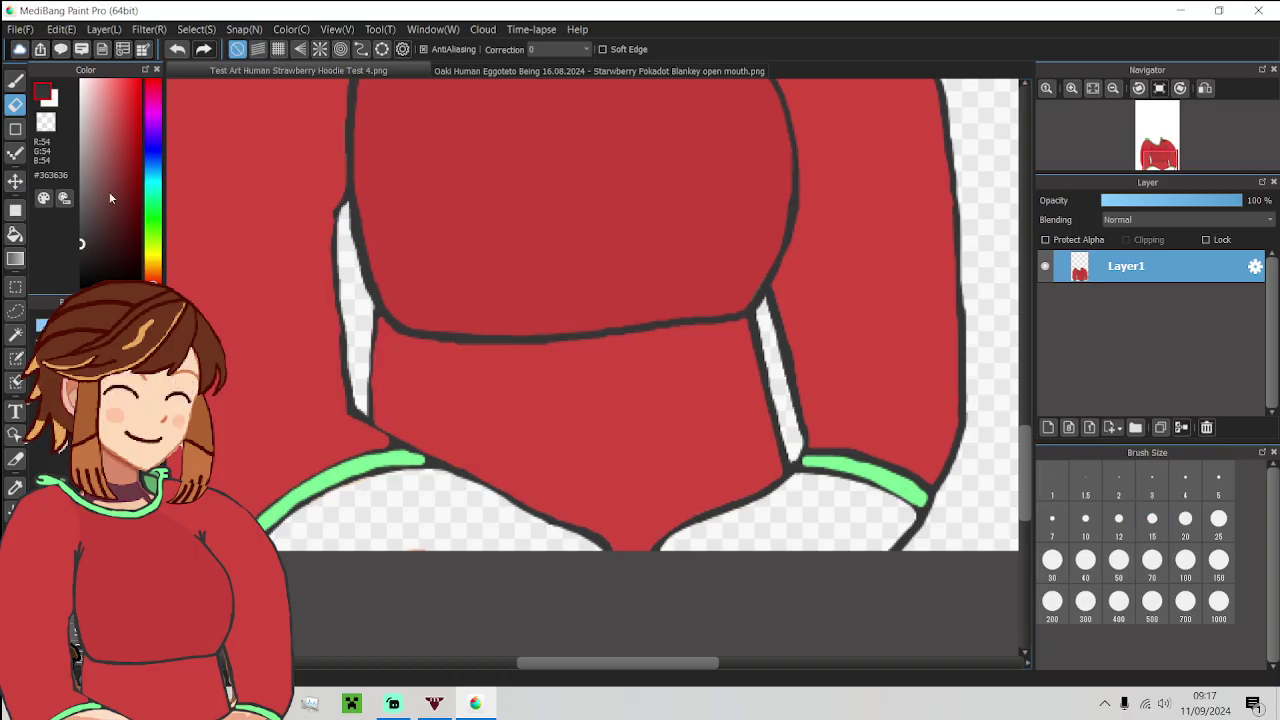
mouse_move(901, 516)
mouse_down()
mouse_move(928, 534)
mouse_move(883, 557)
mouse_up()
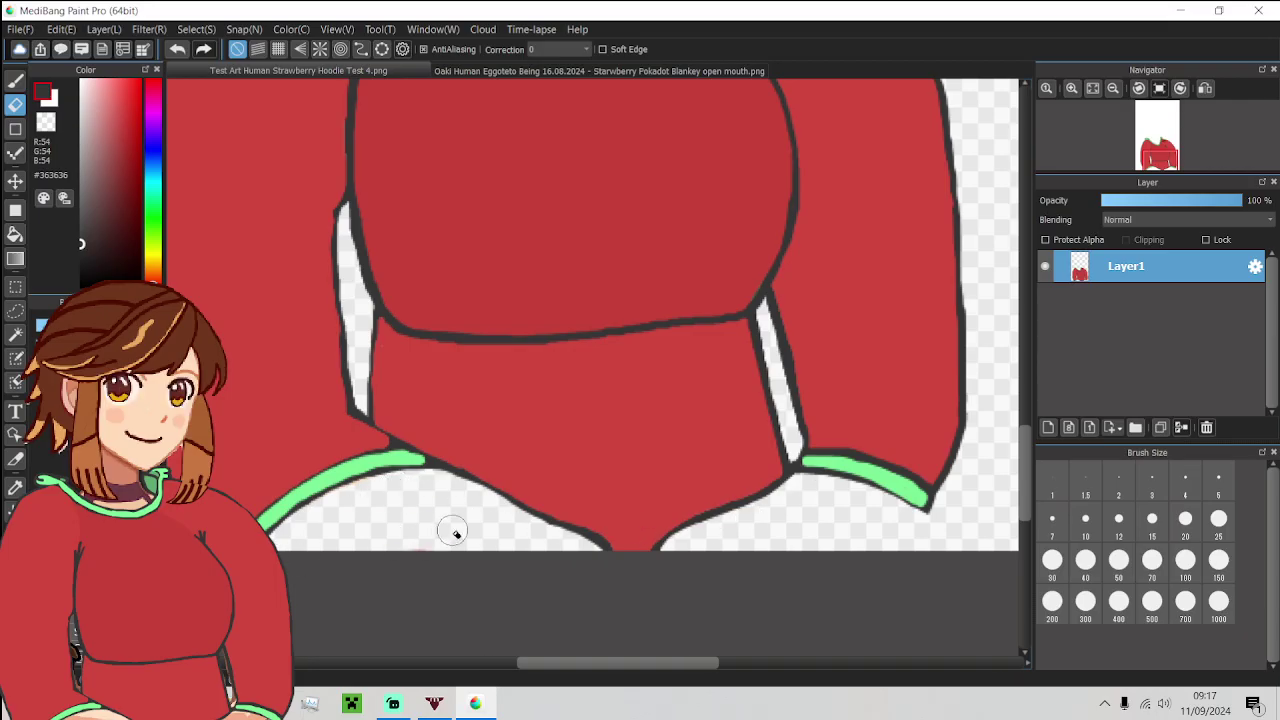
Step: Switch to the window showing the character avatar in front of the dark lounge scene with the fireplace
scroll(453, 535, down, 5)
scroll(410, 545, up, 2)
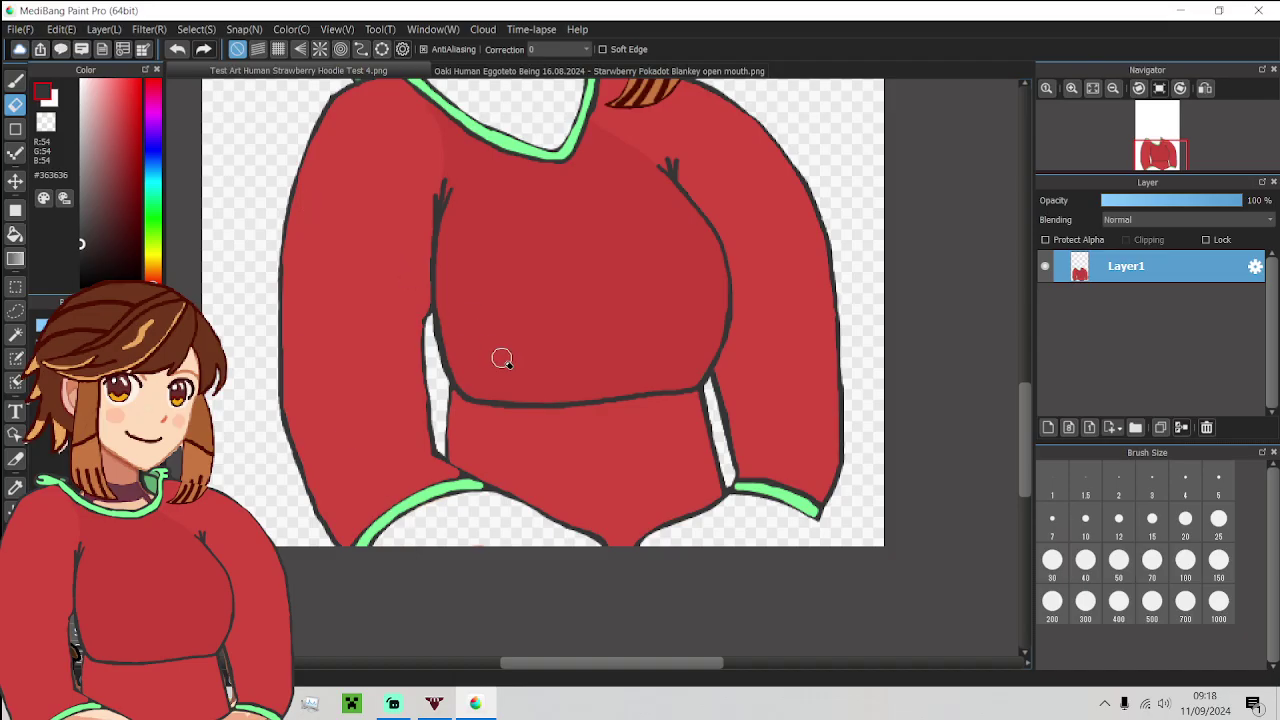
scroll(505, 365, down, 3)
scroll(464, 355, up, 1)
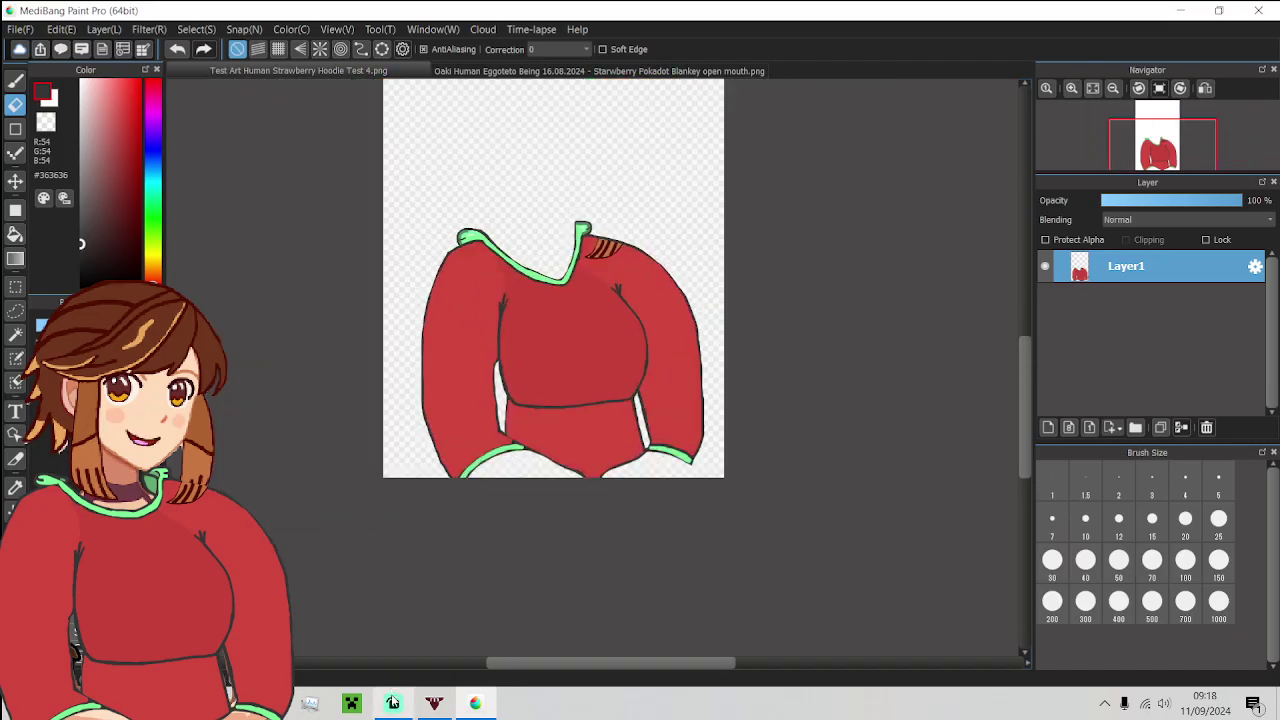
click(392, 703)
click(811, 494)
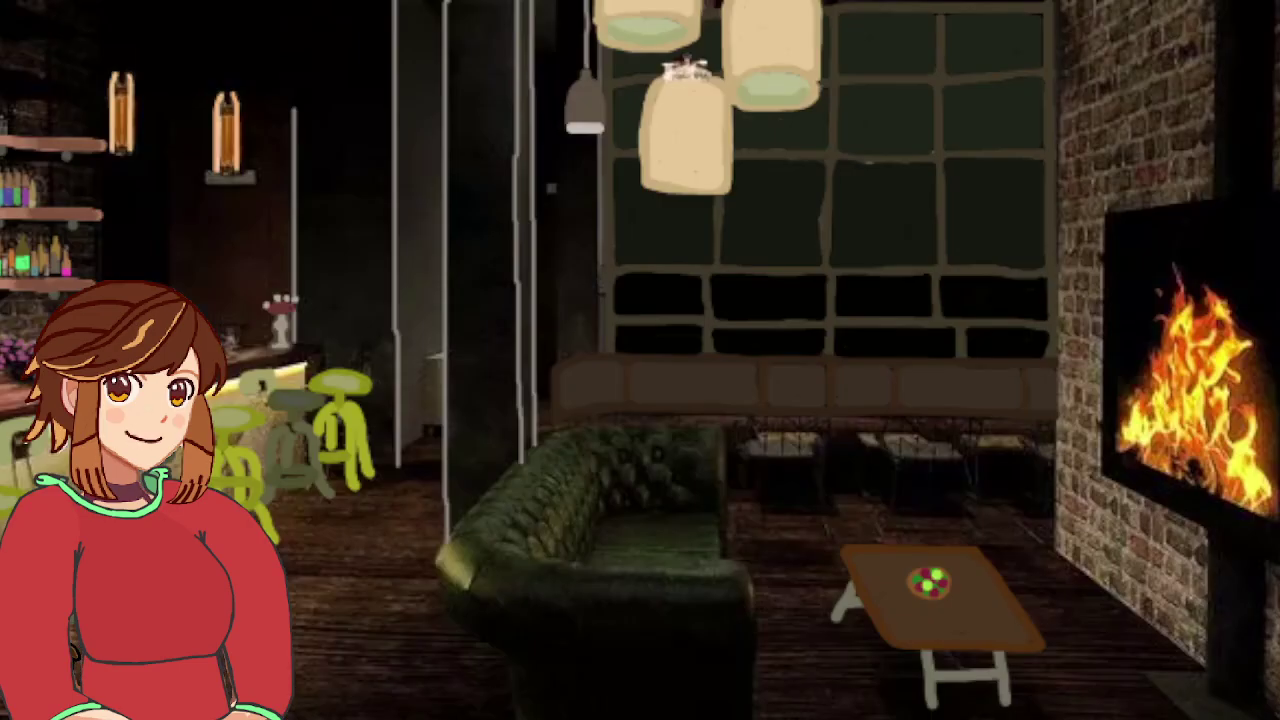